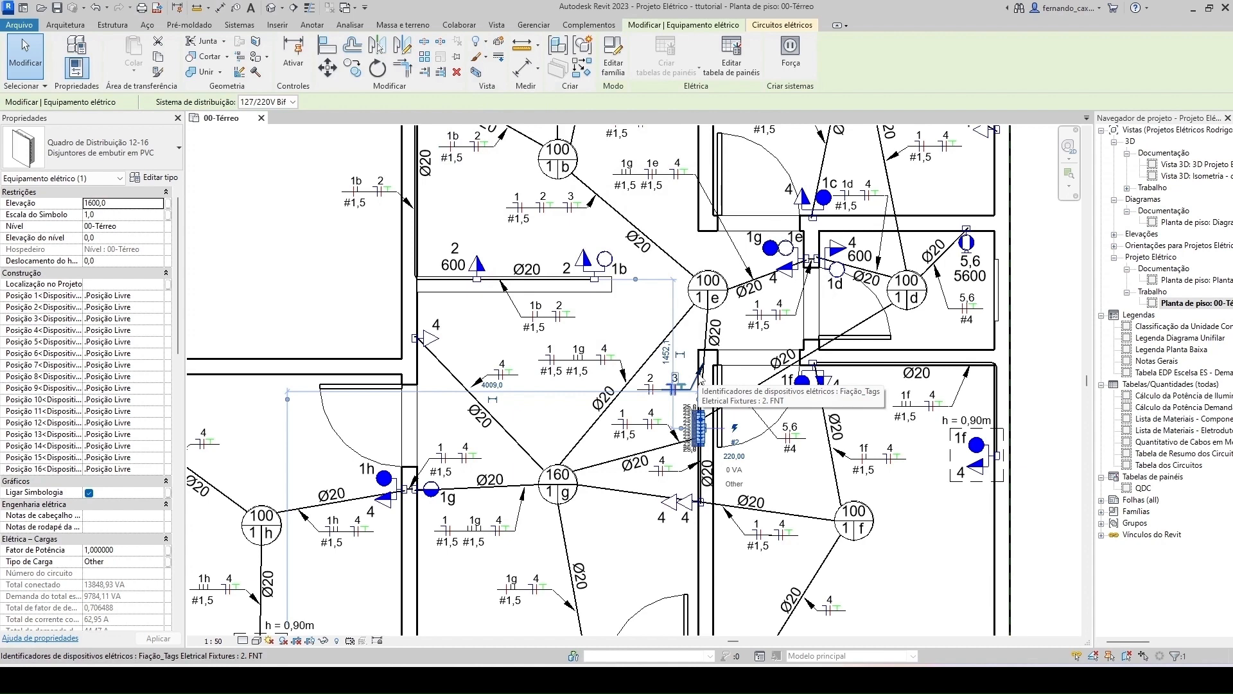
# Step: Isolate the selected distribution panel in a 3D view with the Selection Box command and orbit around it
pyautogui.press('Escape')
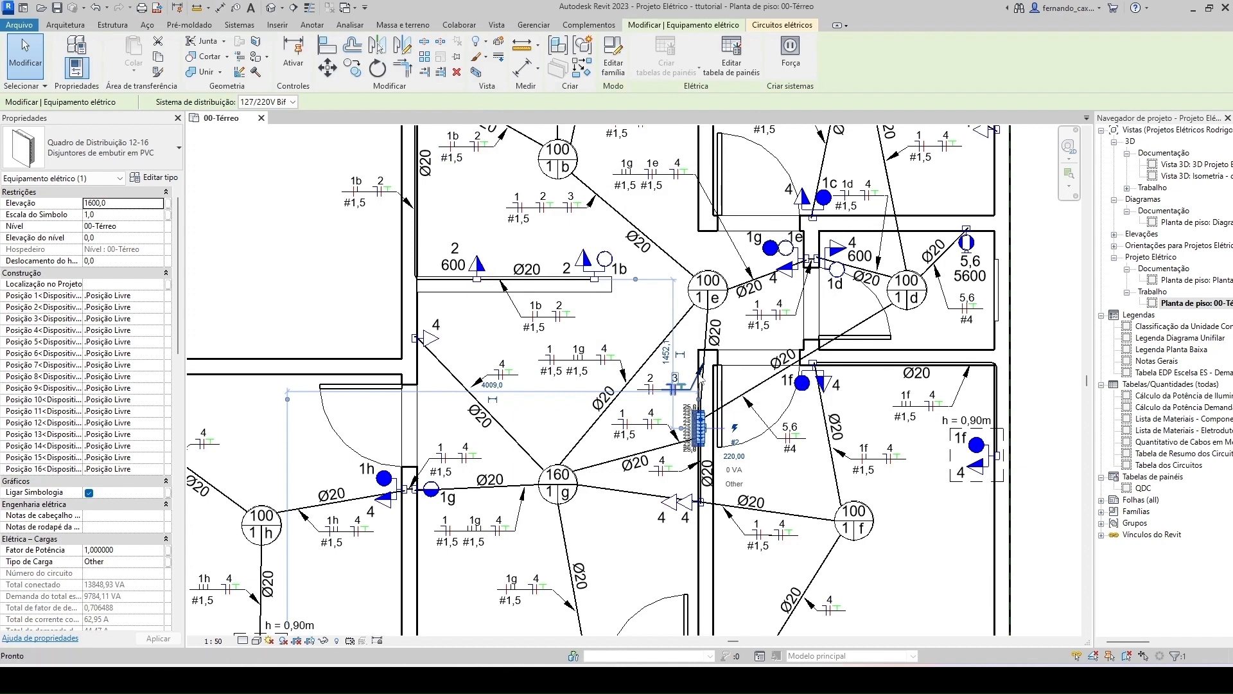
pyautogui.press('b')
pyautogui.press('x')
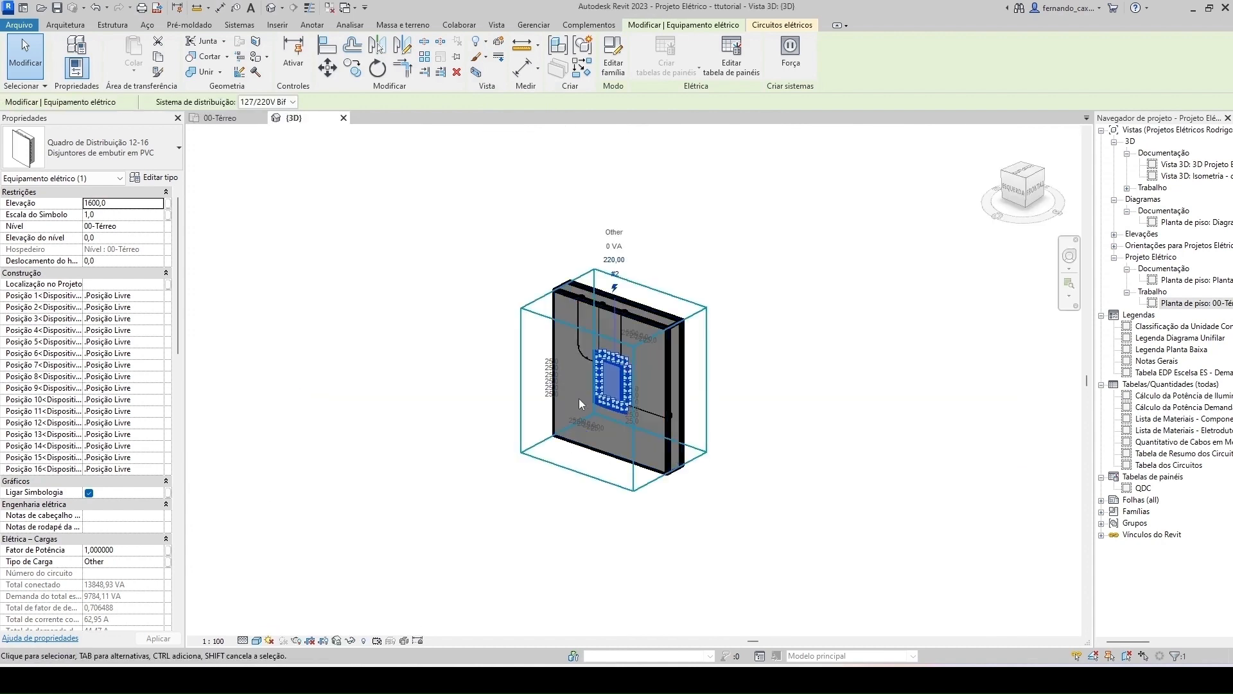
pyautogui.click(778, 404)
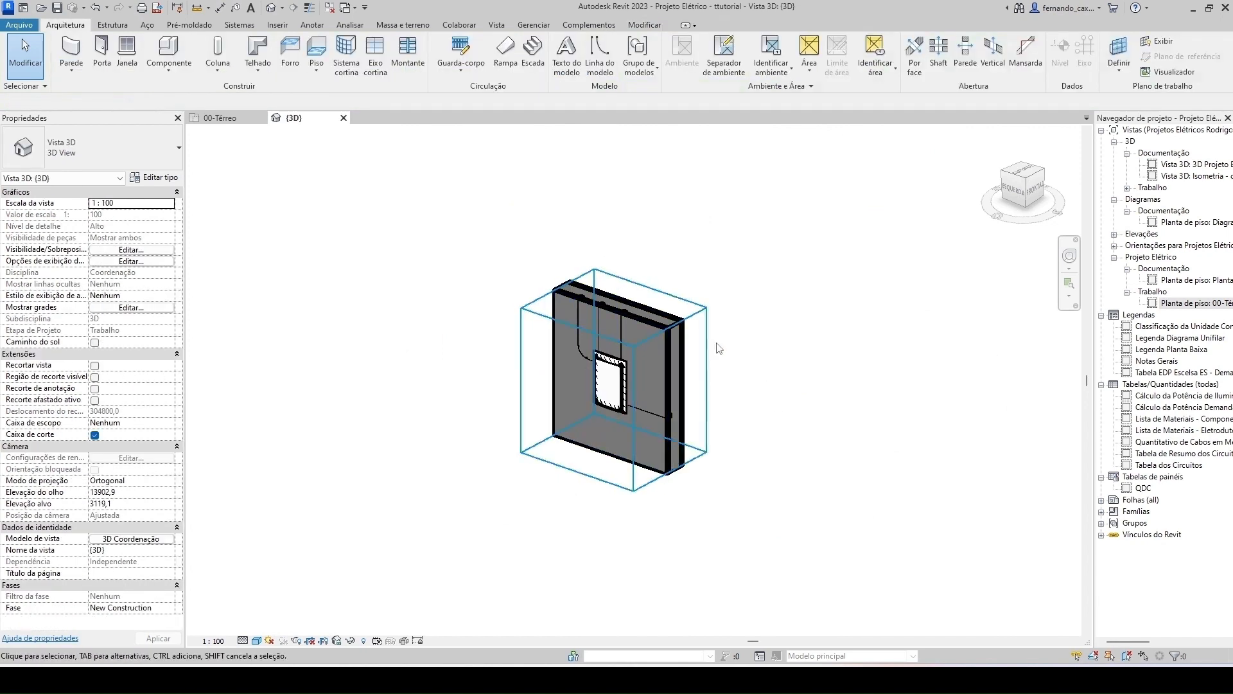
pyautogui.keyDown('shift'); pyautogui.moveTo(738, 329); pyautogui.dragTo(812, 389, button='middle'); pyautogui.keyUp('shift')
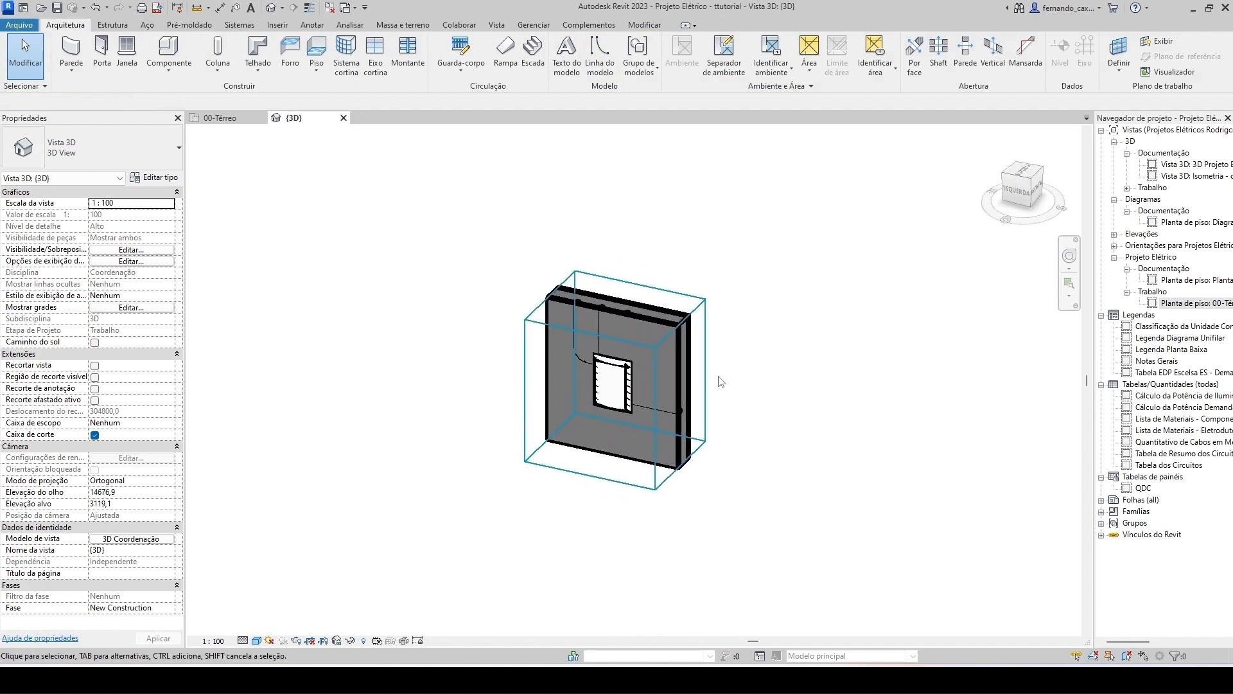
pyautogui.scroll(2, 714, 384)
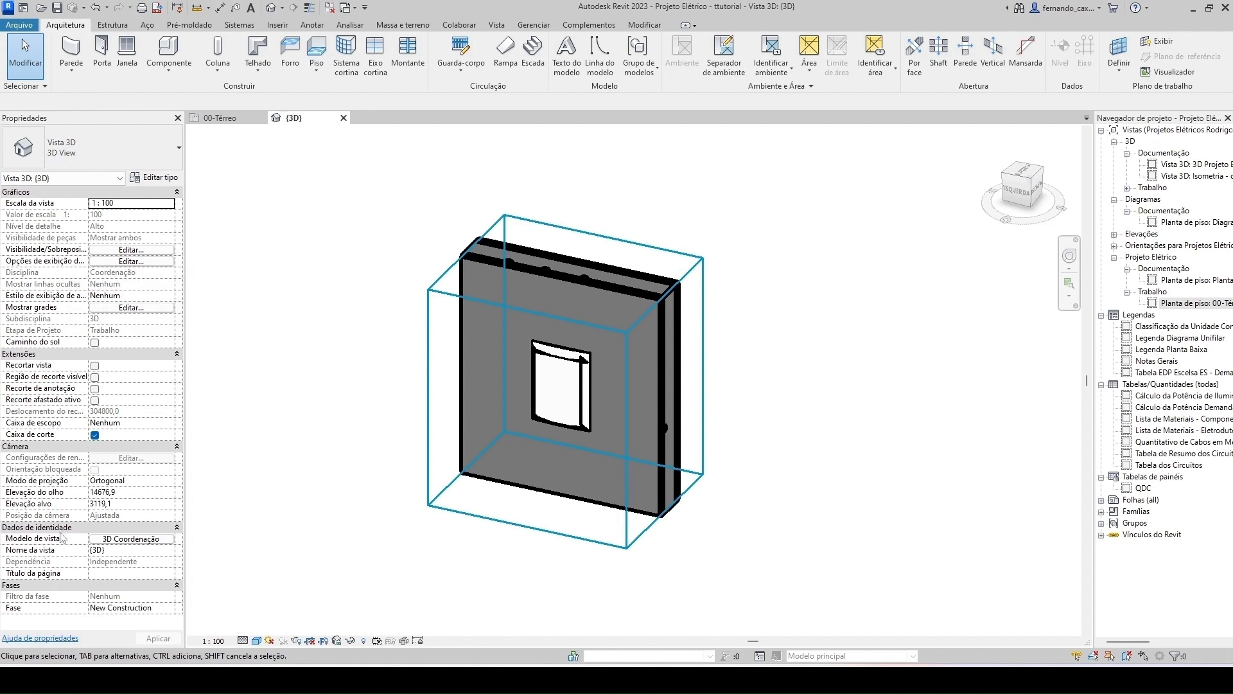
# Step: Assign the 3D Painel view template to the 3D view
pyautogui.click(166, 544)
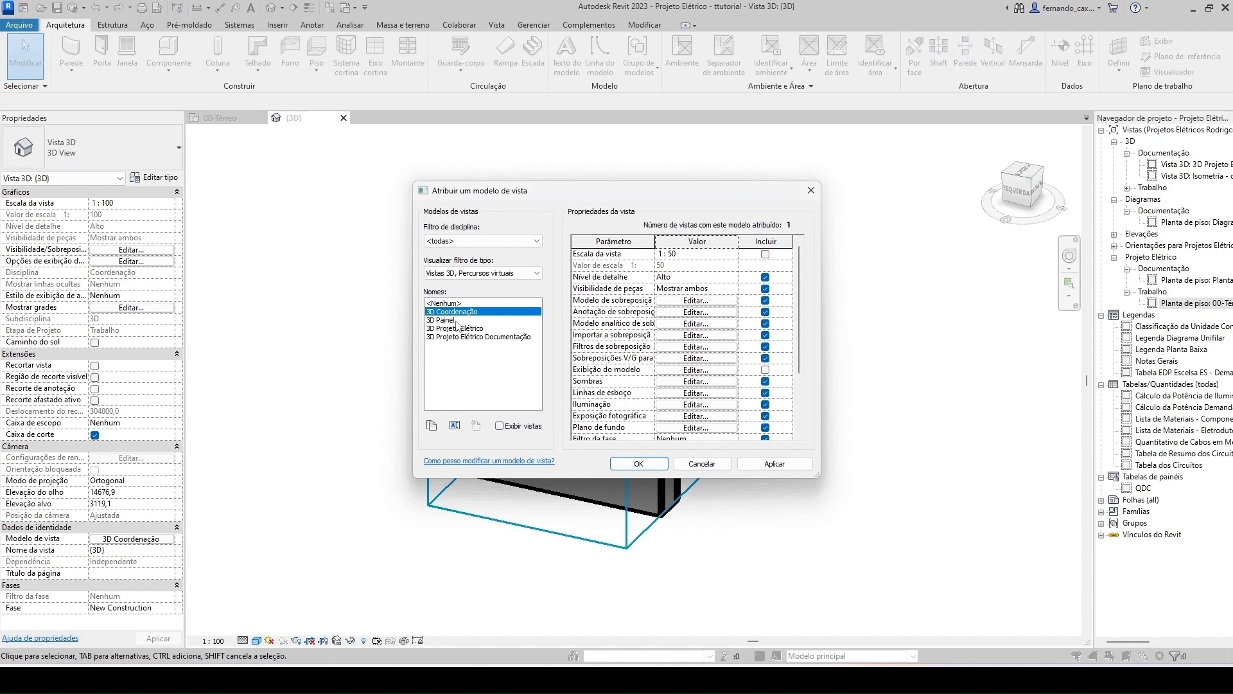
pyautogui.click(450, 320)
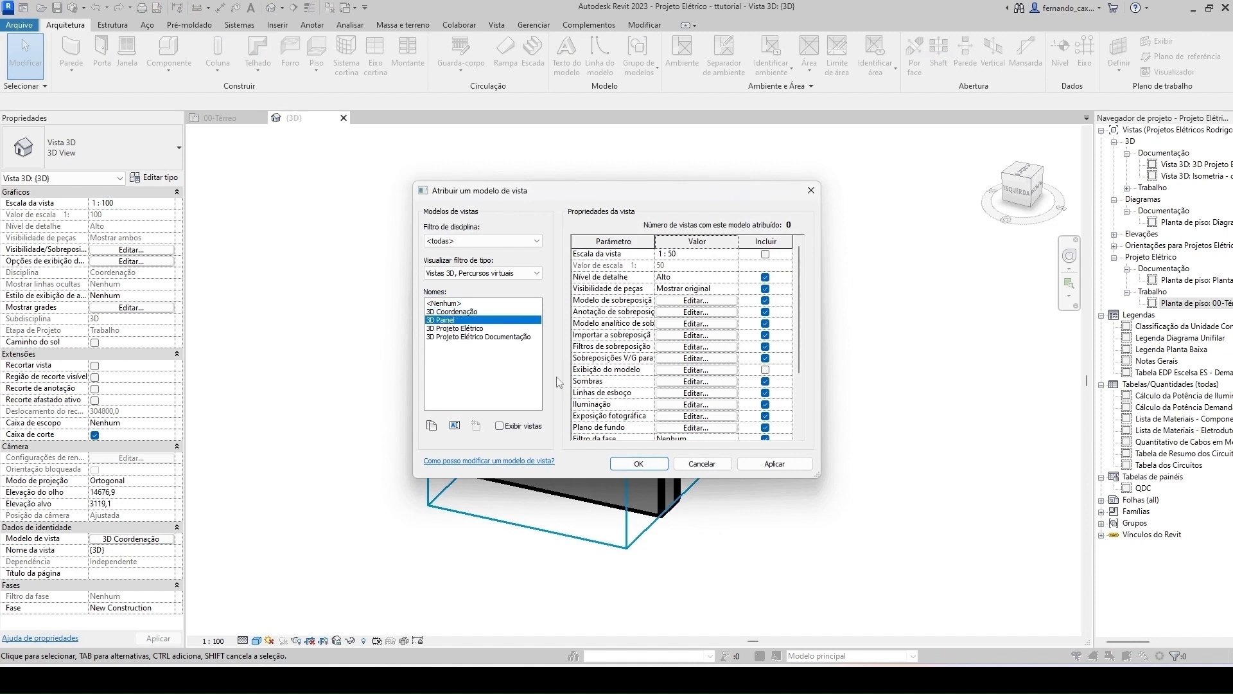
pyautogui.click(648, 470)
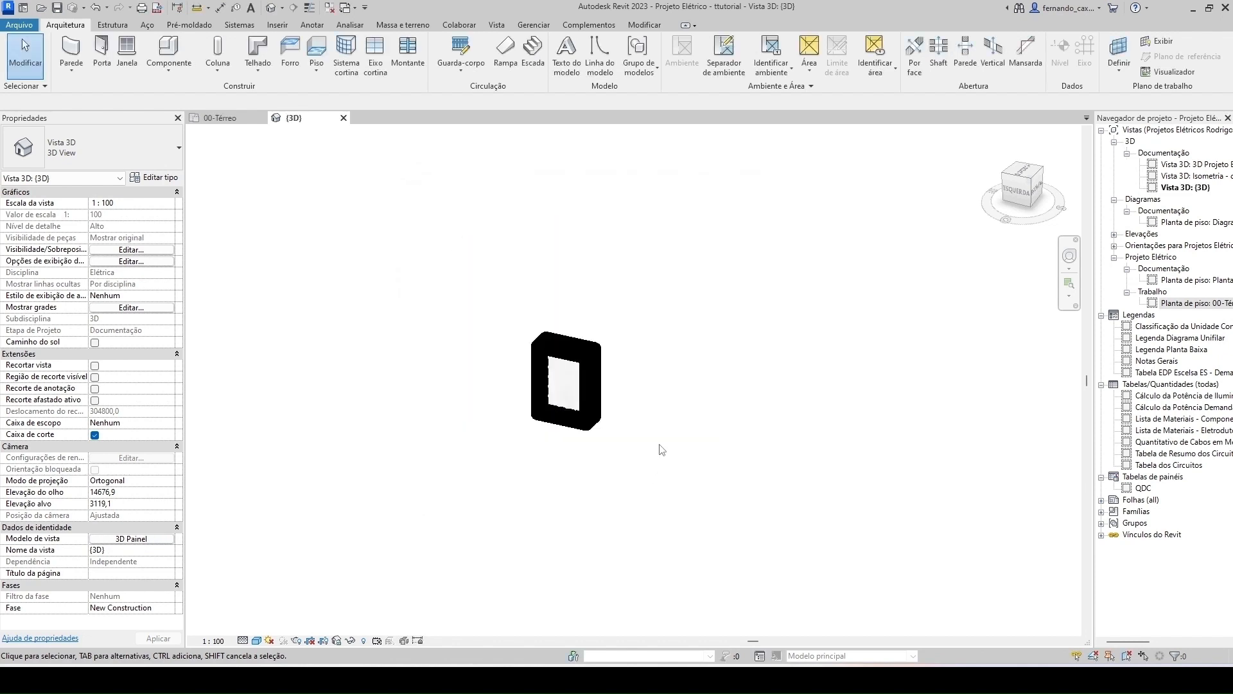
# Step: Turn on thin line display so the distribution panel's edges are drawn finely in the 3D view
pyautogui.scroll(5, 583, 372)
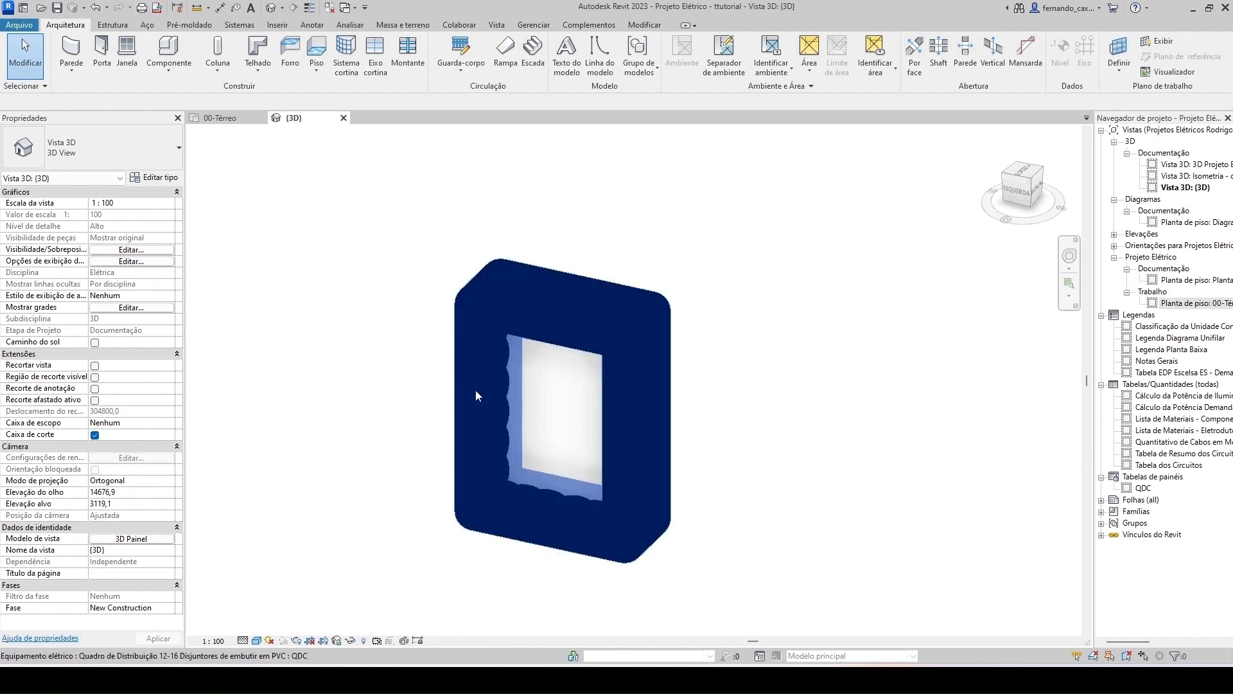
pyautogui.scroll(-1, 475, 391)
pyautogui.moveTo(405, 421); pyautogui.dragTo(389, 387, button='middle')
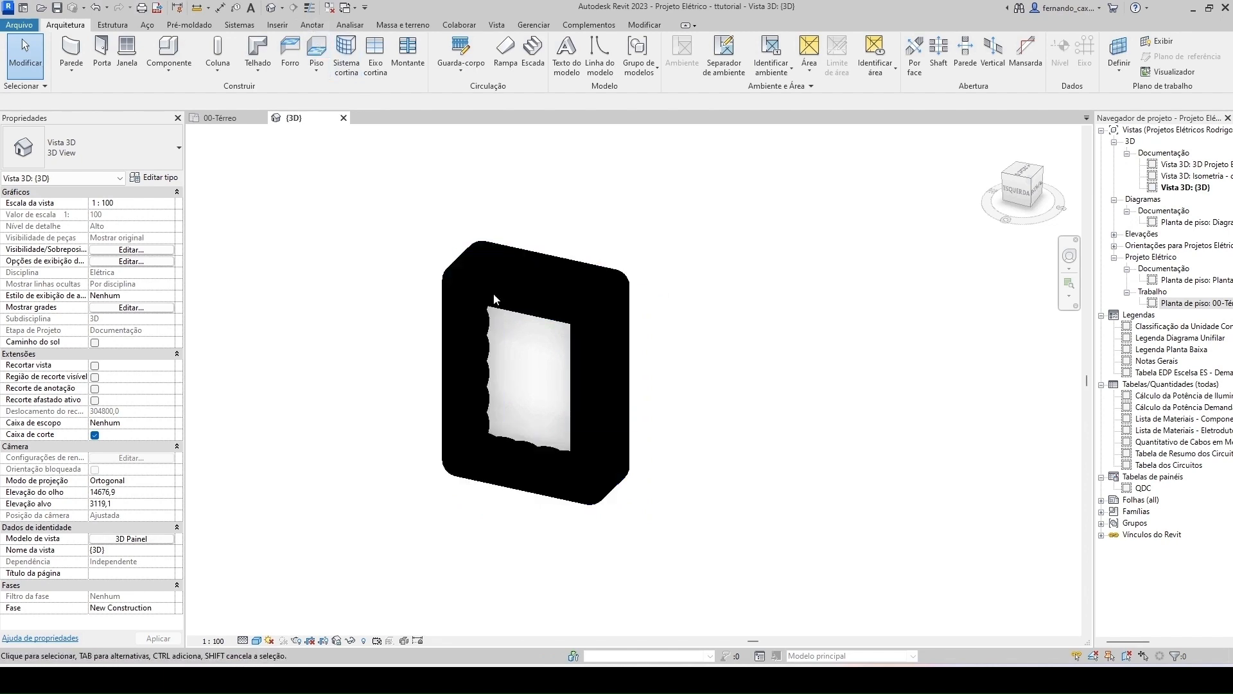
pyautogui.click(310, 8)
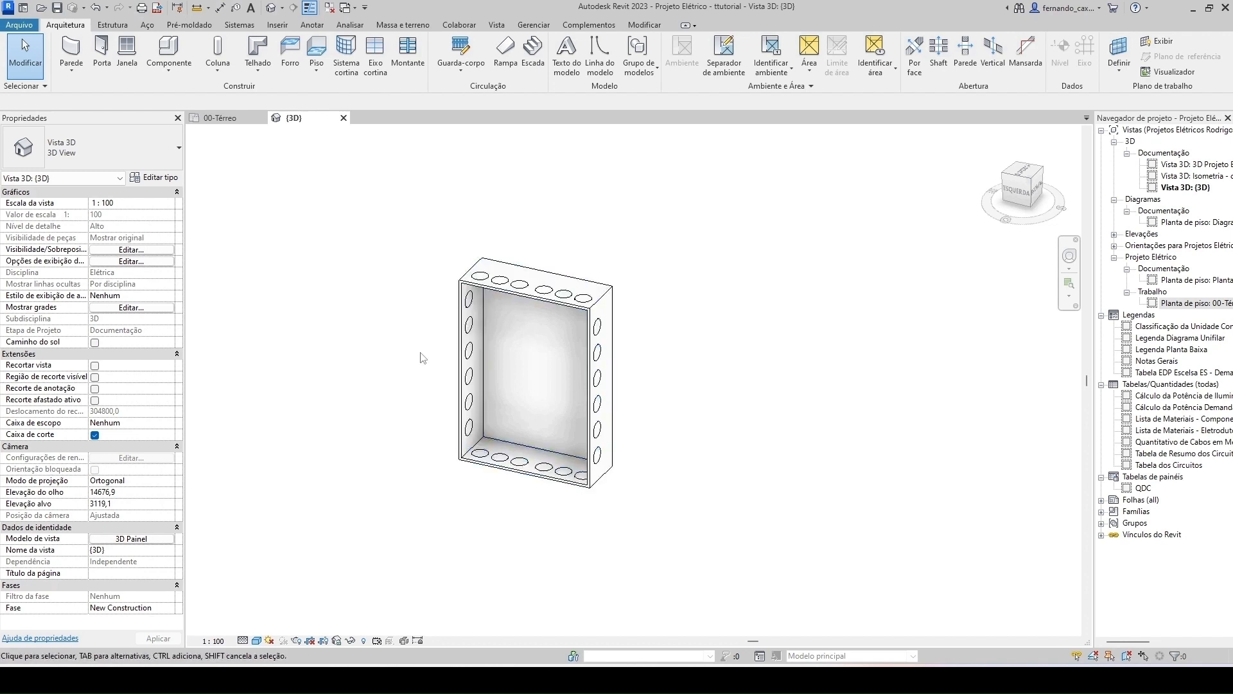
# Step: Try the a. DPS_275V_15kA surge protection device in Posição 1 of the distribution panel, and free the position again
pyautogui.click(482, 313)
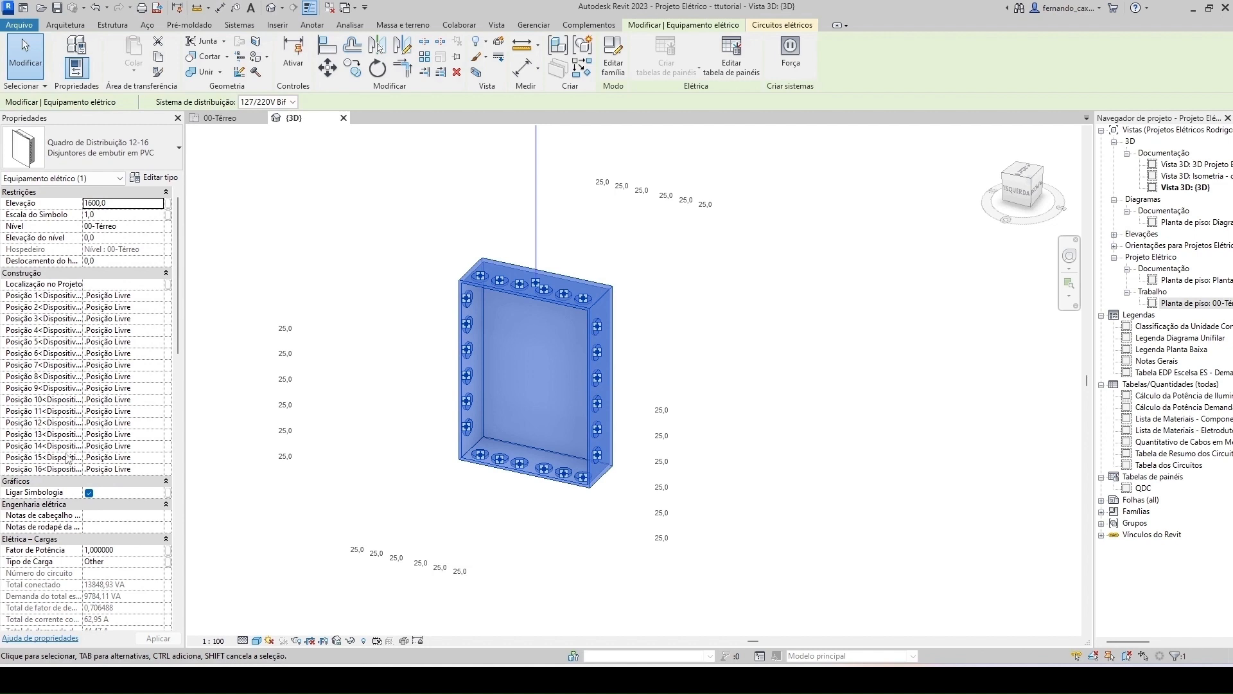
pyautogui.scroll(-1, 77, 440)
pyautogui.scroll(1, 104, 418)
pyautogui.click(162, 297)
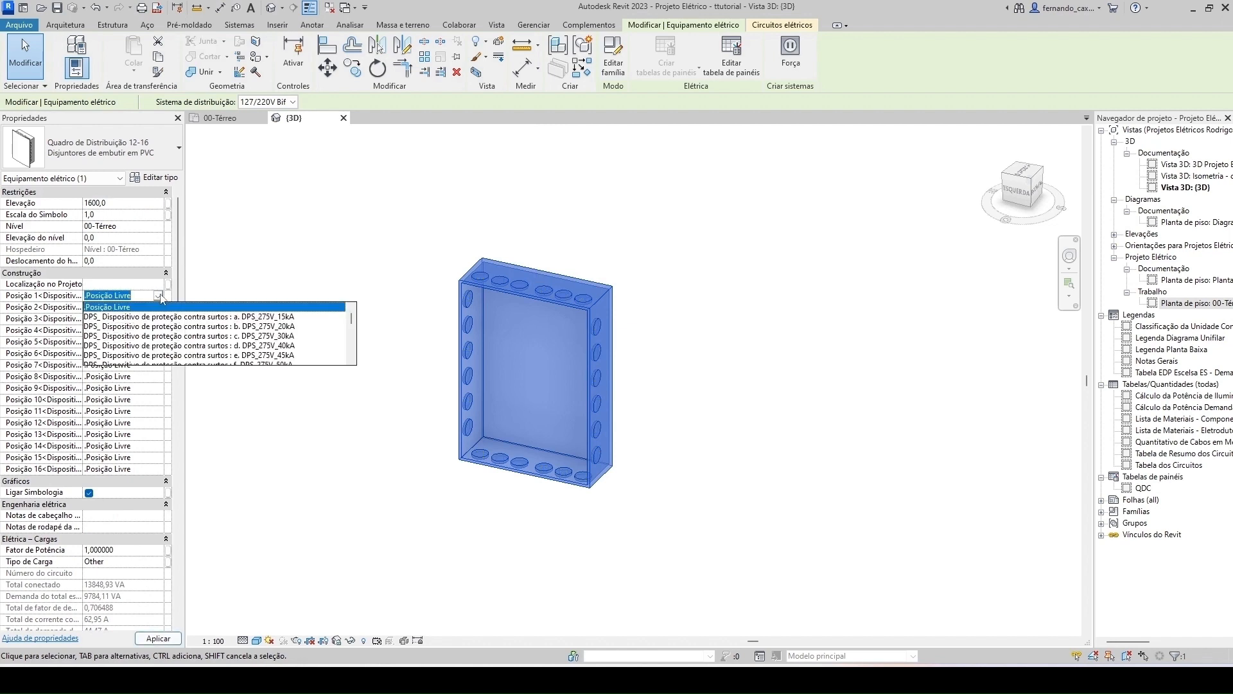
pyautogui.moveTo(351, 318)
pyautogui.mouseDown()
pyautogui.moveTo(353, 356)
pyautogui.moveTo(353, 316)
pyautogui.mouseUp()
pyautogui.click(276, 318)
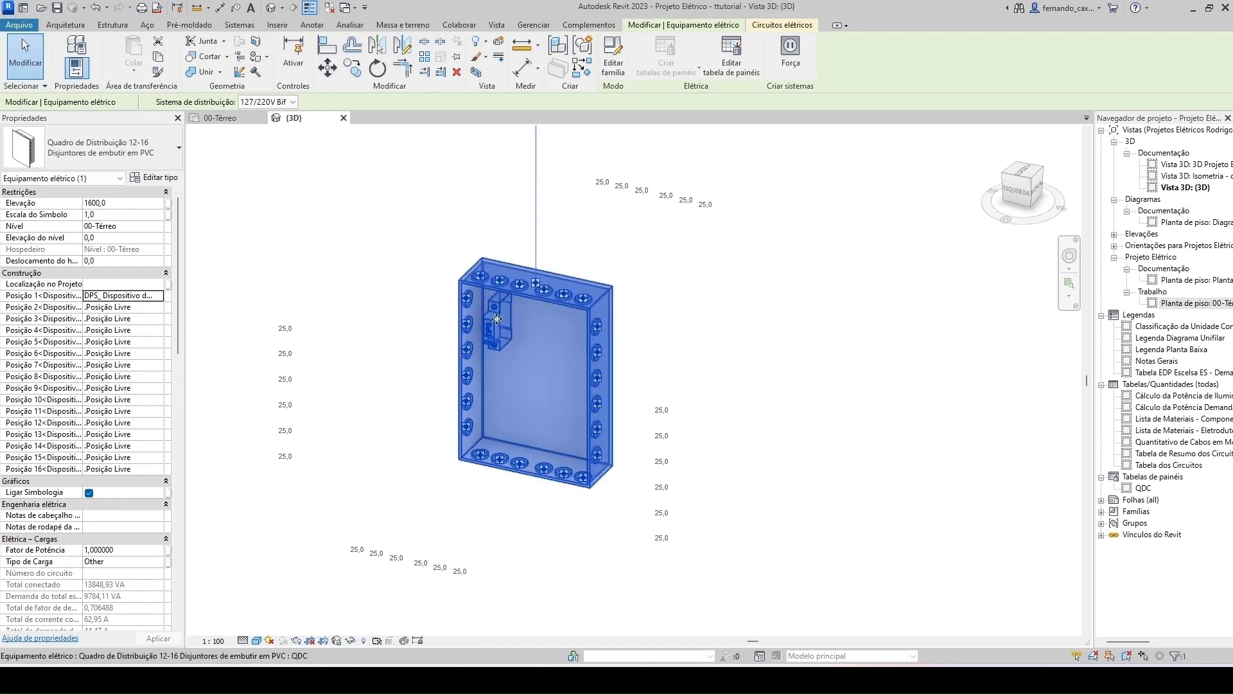
pyautogui.click(159, 302)
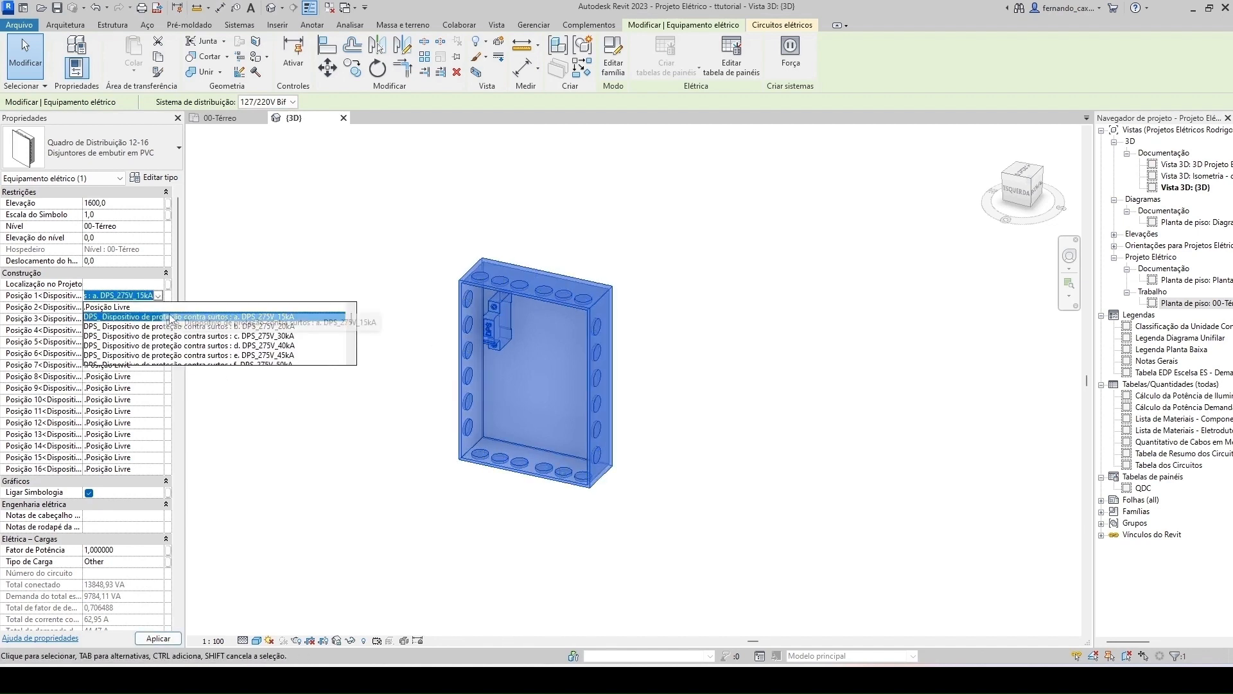
pyautogui.click(308, 242)
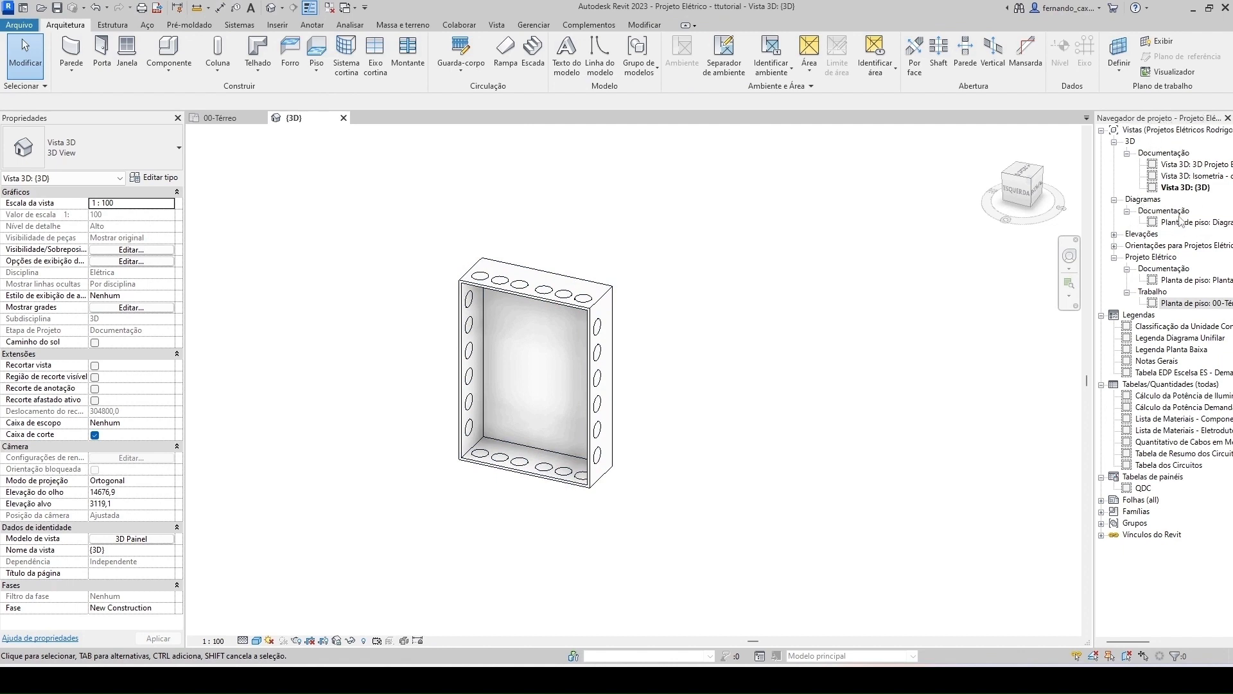
# Step: Open the Diagrama Unifilar floor plan and examine the QDC single-line diagram for its main breaker, DPS, DR and circuit breakers
pyautogui.doubleClick(1199, 222)
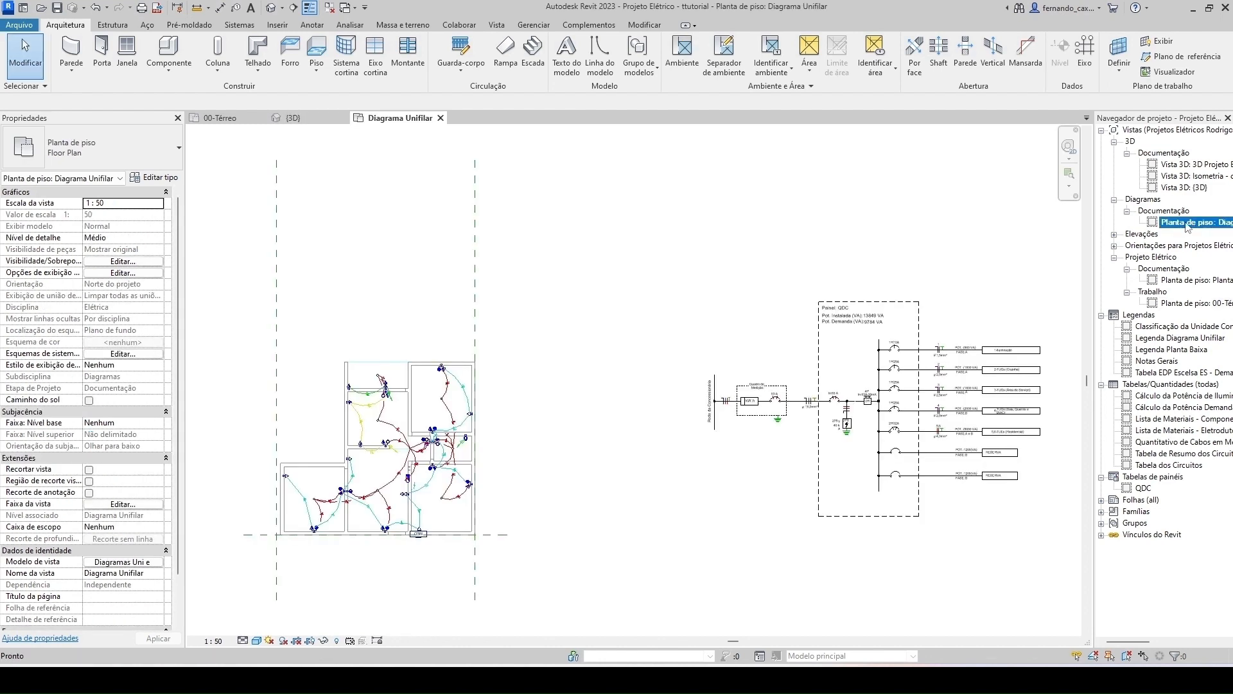
pyautogui.moveTo(914, 249); pyautogui.dragTo(756, 219, button='middle')
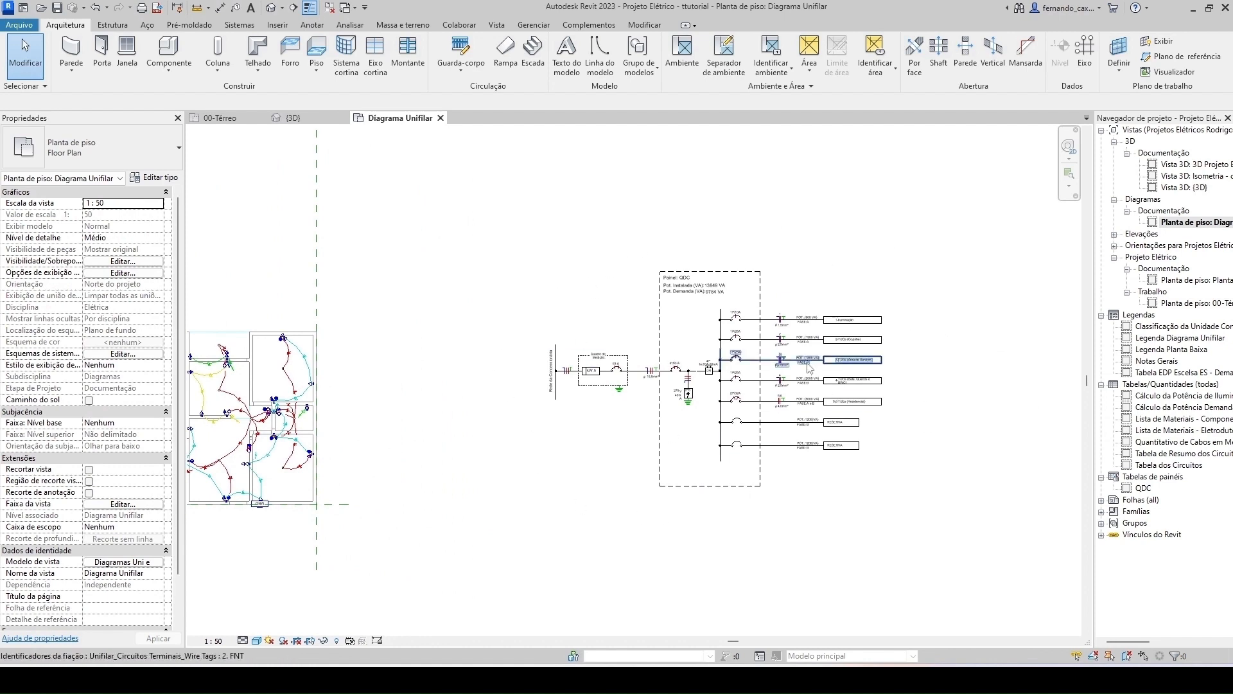
pyautogui.scroll(2, 664, 430)
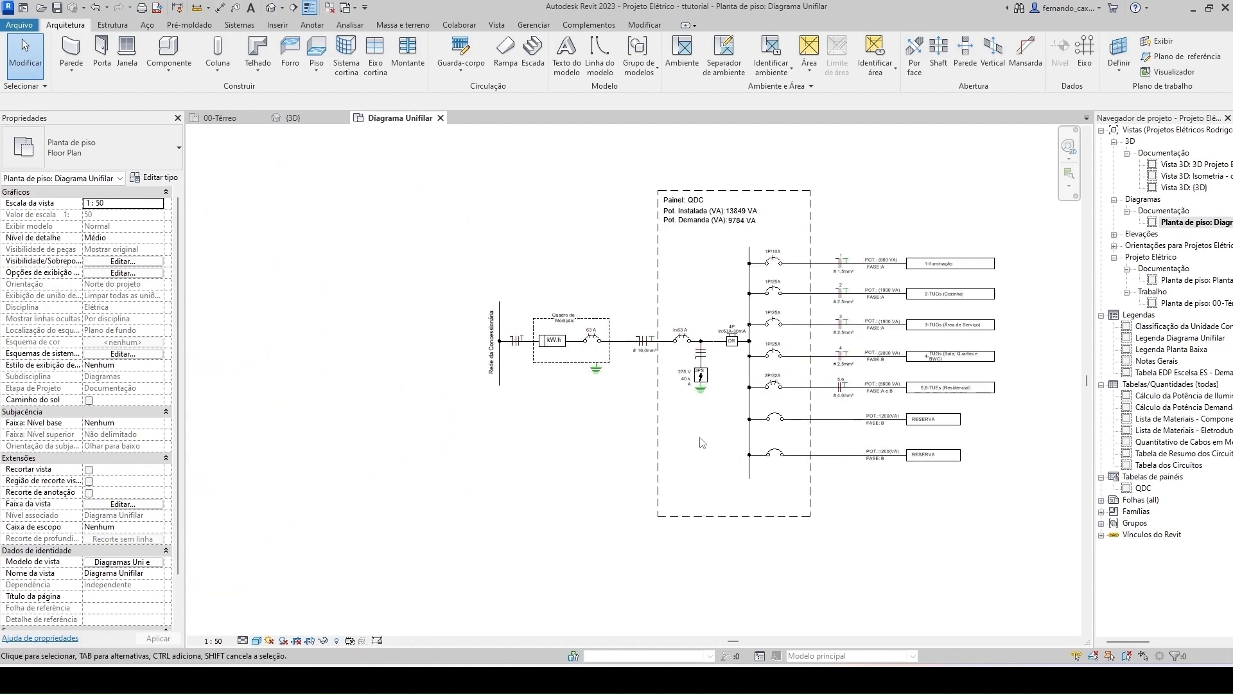
pyautogui.moveTo(618, 443); pyautogui.dragTo(488, 438, button='middle')
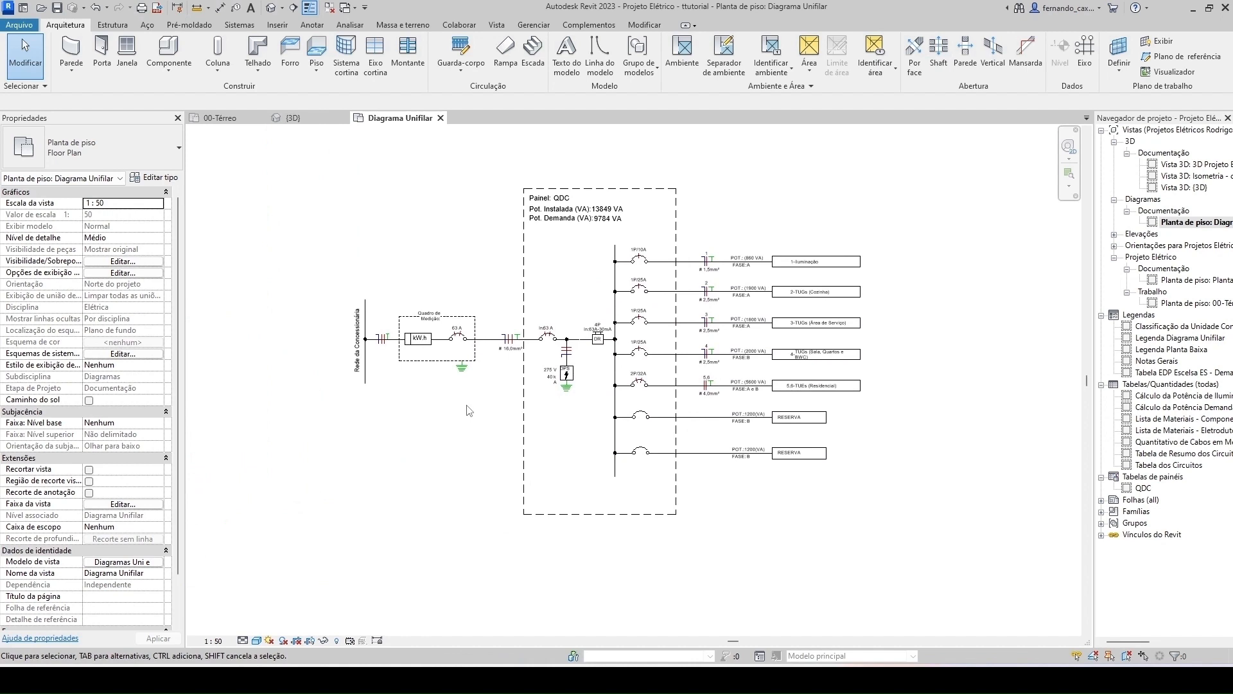
pyautogui.scroll(2, 467, 410)
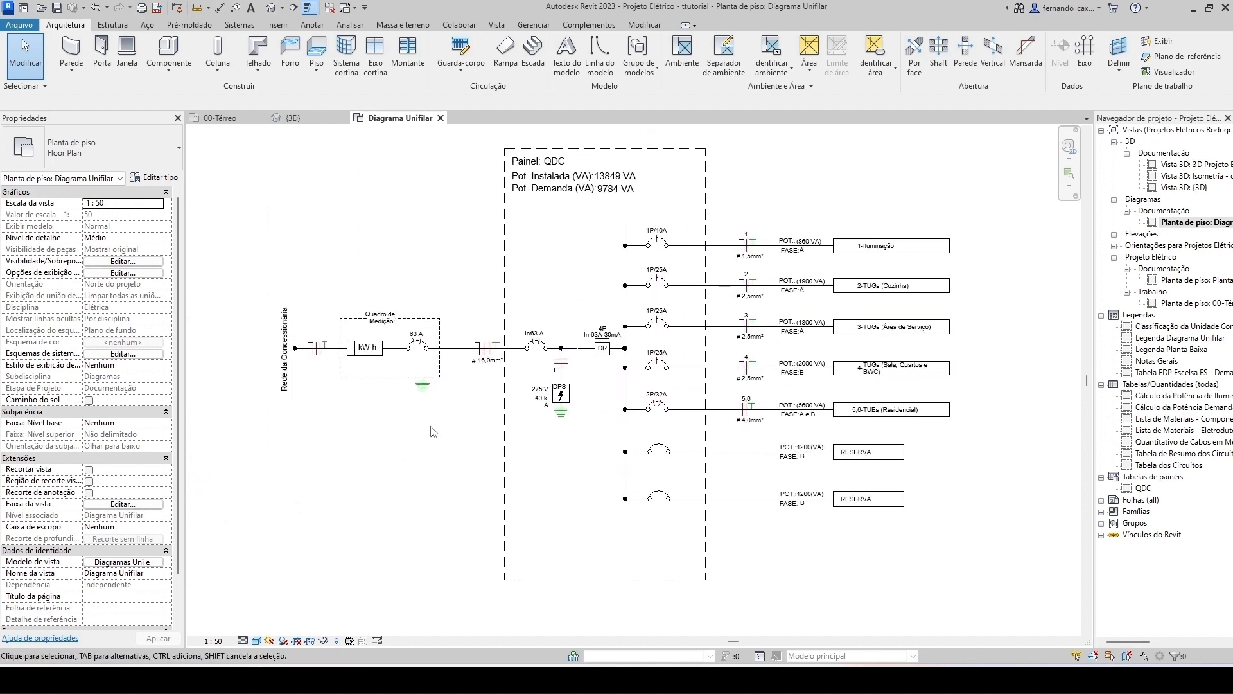
pyautogui.scroll(1, 633, 436)
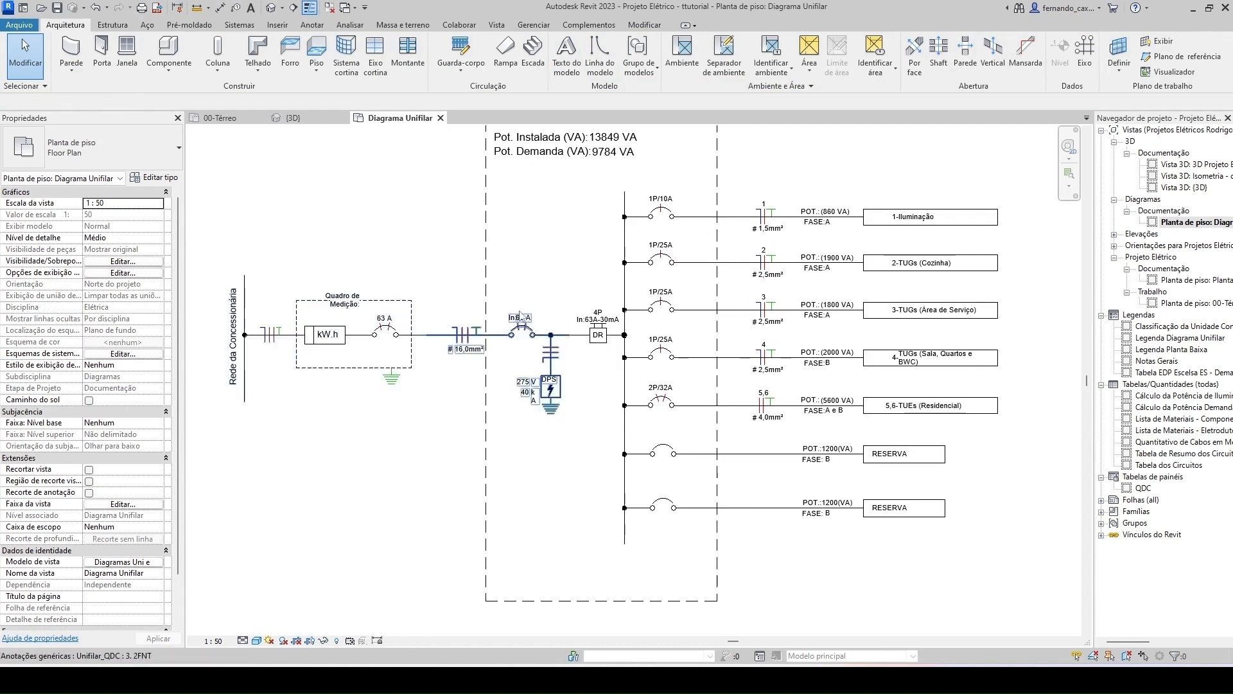
pyautogui.scroll(-2, 574, 199)
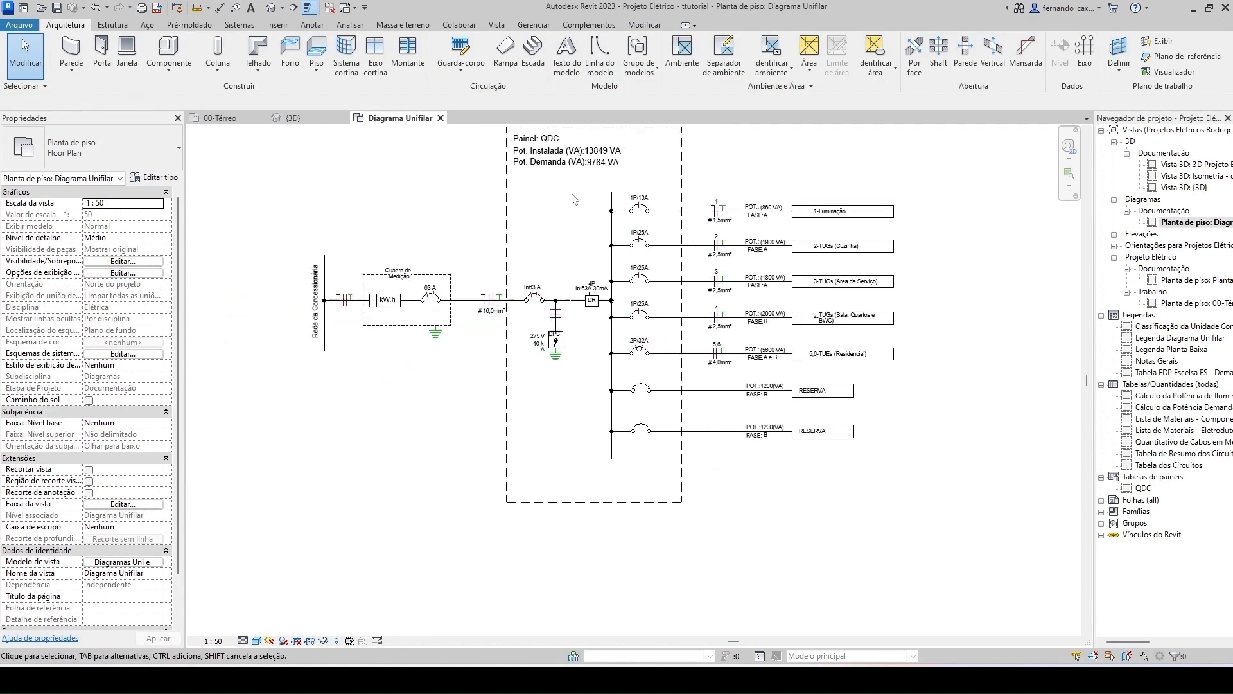
pyautogui.moveTo(569, 240); pyautogui.dragTo(545, 303, button='middle')
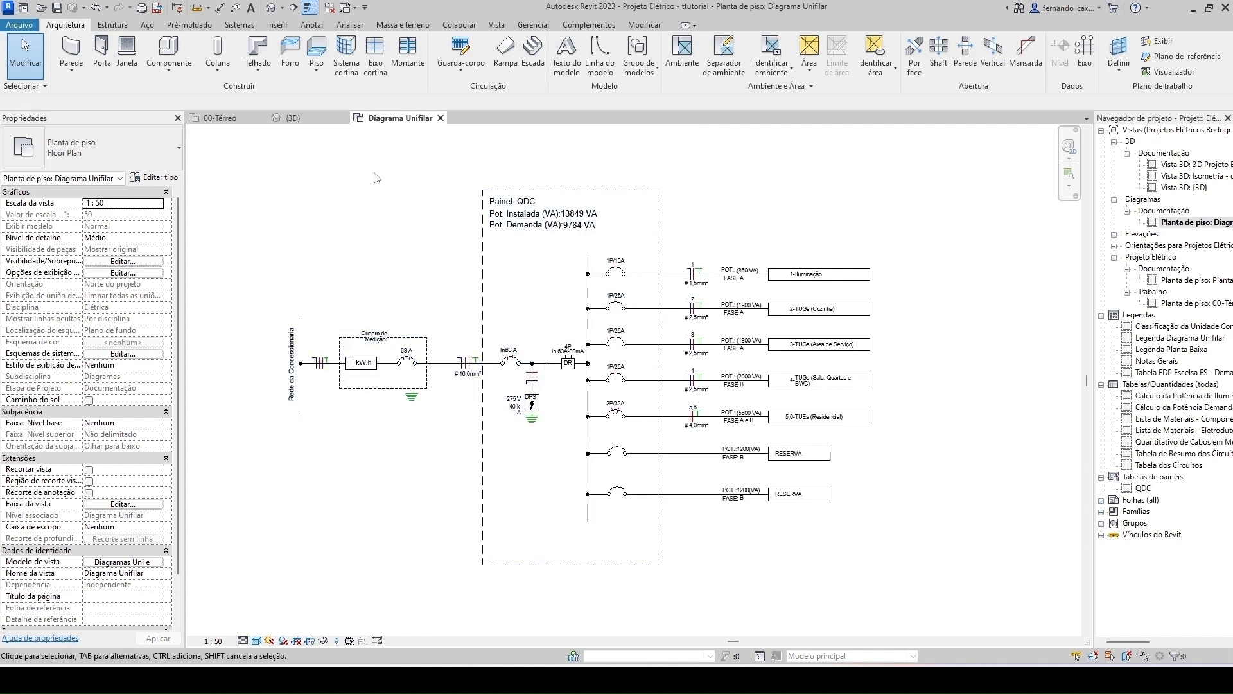
# Step: Back in the 3D view, set the distribution panel's Posição 1 to n. Mini Disjuntor Bipolar 63A_Curva C
pyautogui.click(308, 114)
pyautogui.click(588, 379)
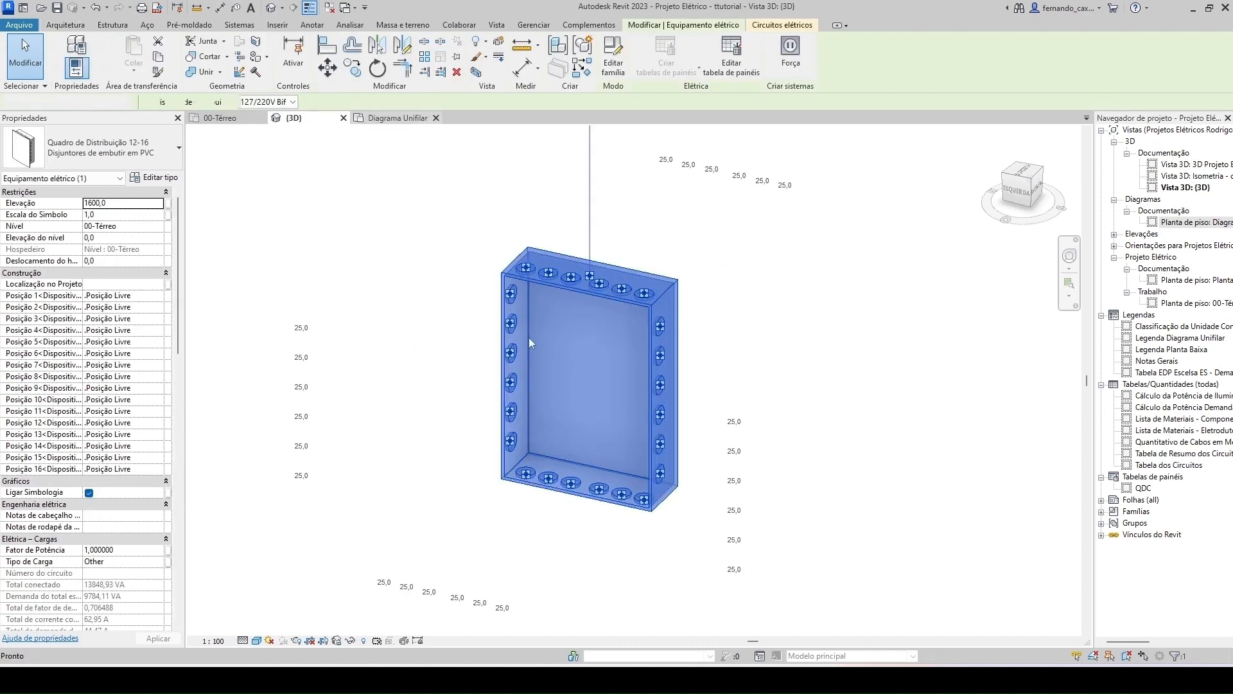
pyautogui.click(400, 118)
pyautogui.click(292, 117)
pyautogui.click(122, 296)
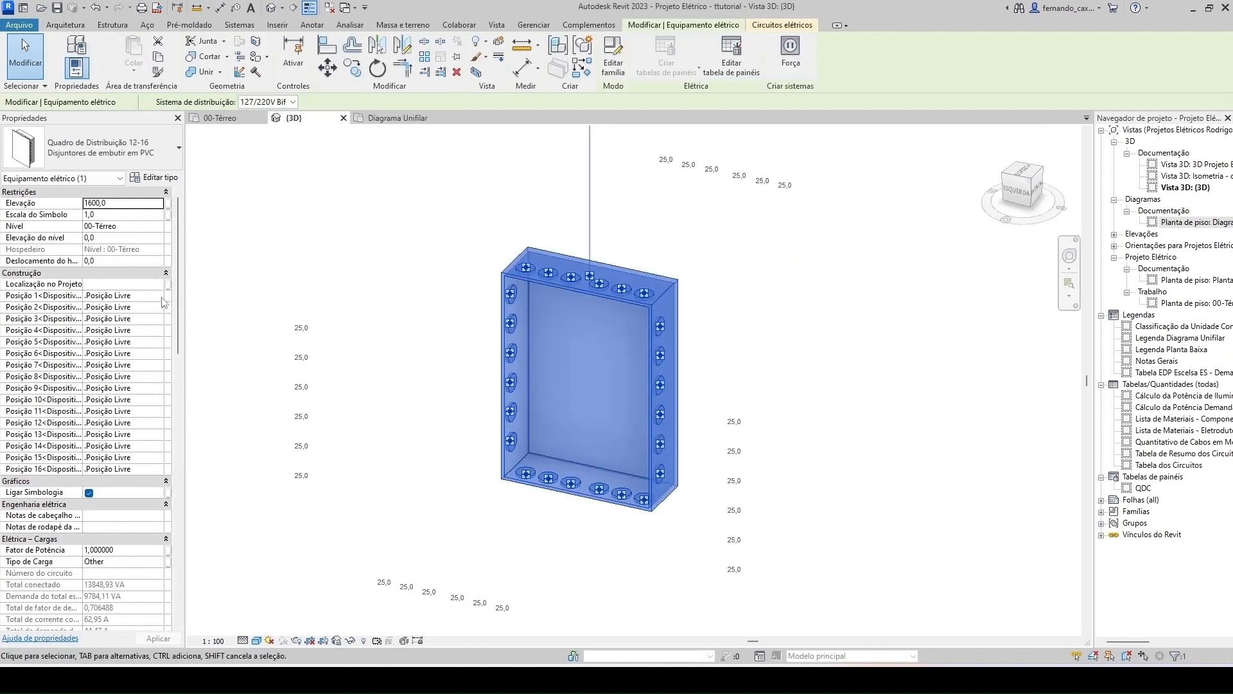
pyautogui.click(157, 295)
pyautogui.scroll(-5, 228, 347)
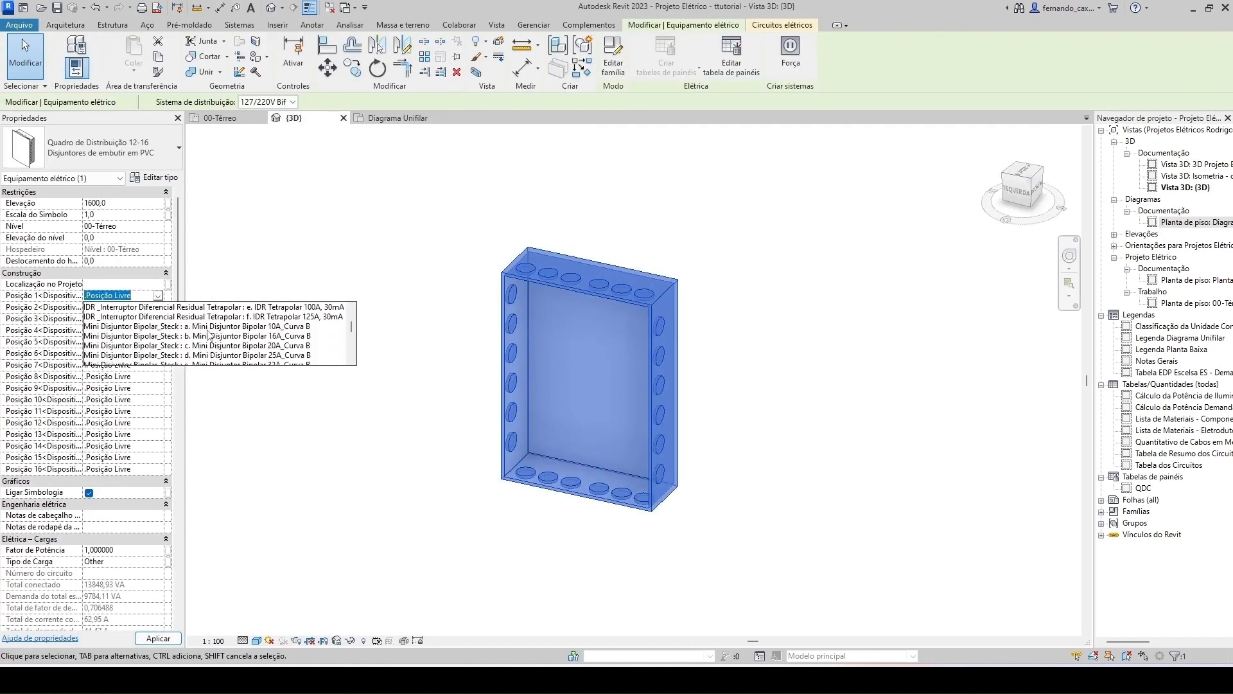
pyautogui.scroll(-3, 212, 334)
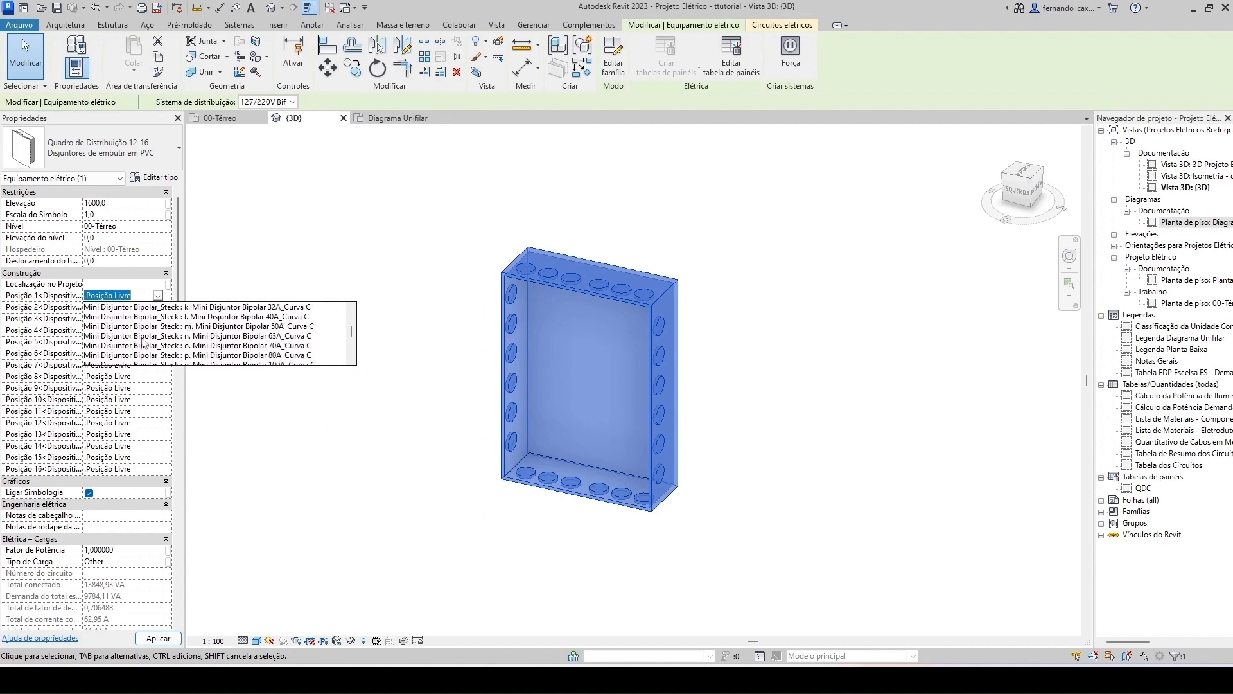
pyautogui.click(274, 336)
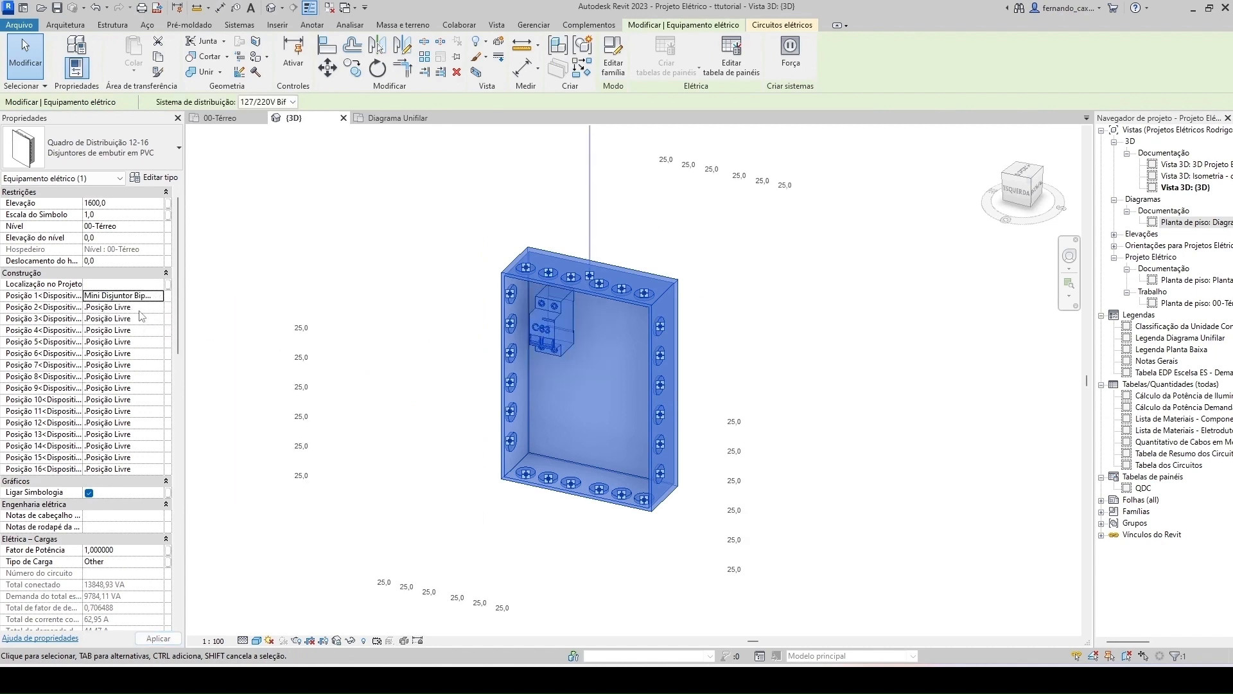
pyautogui.press('Escape')
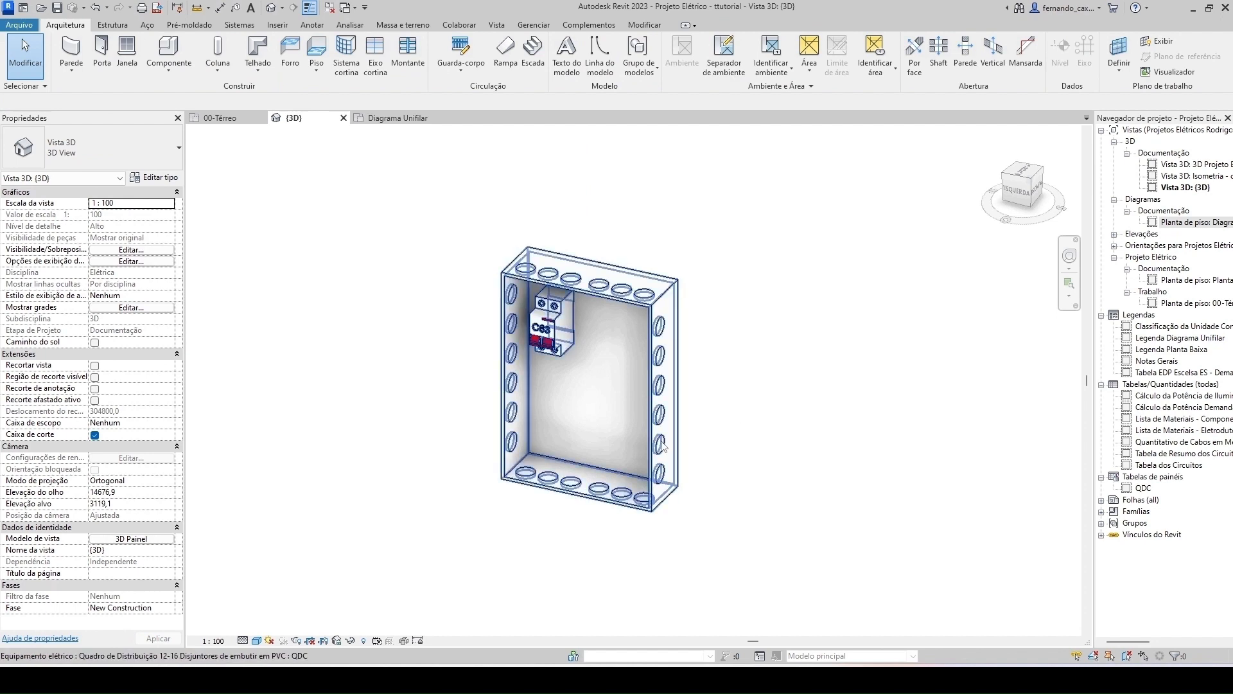
# Step: Set the distribution panel's Posição 2 to a DPS surge protection device and inspect how it sits beside the main breaker
pyautogui.click(661, 443)
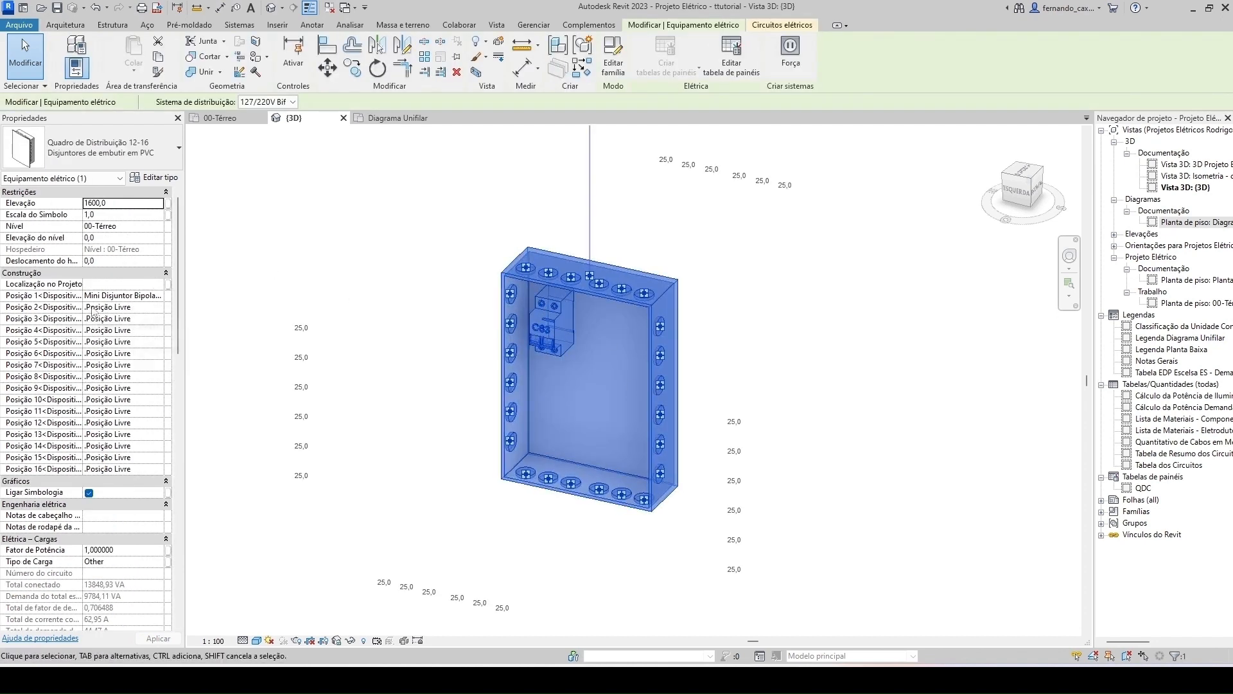
pyautogui.click(161, 307)
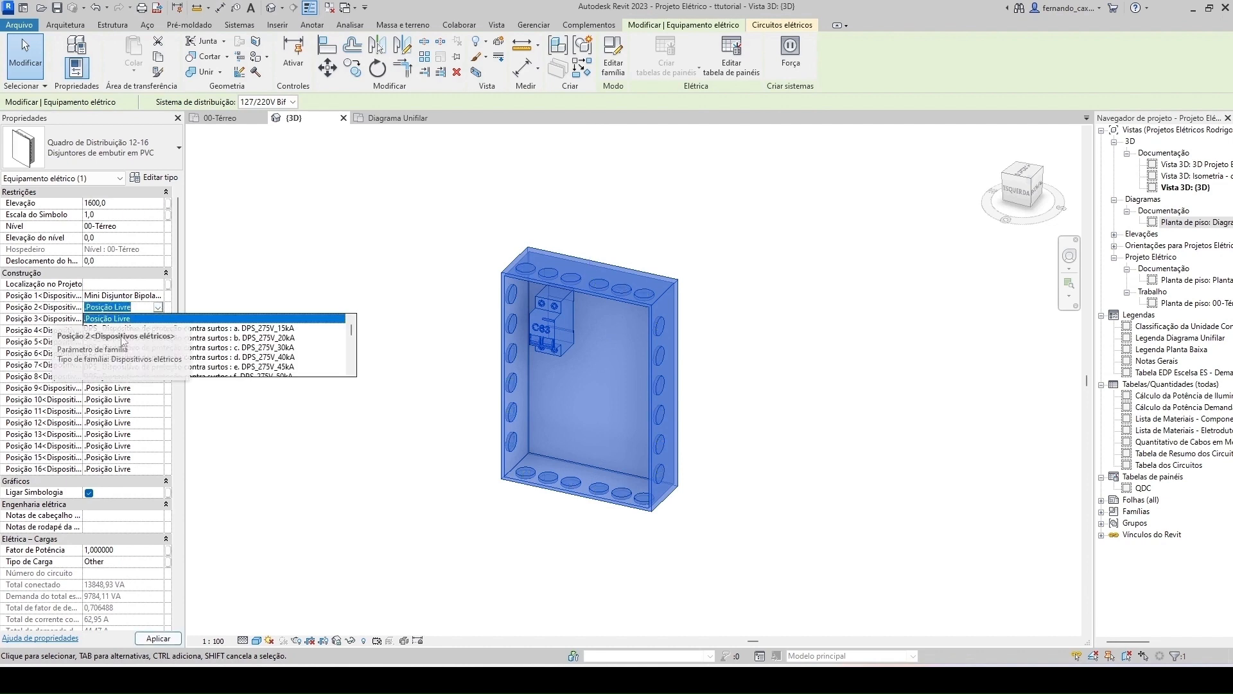
pyautogui.click(161, 328)
pyautogui.click(289, 319)
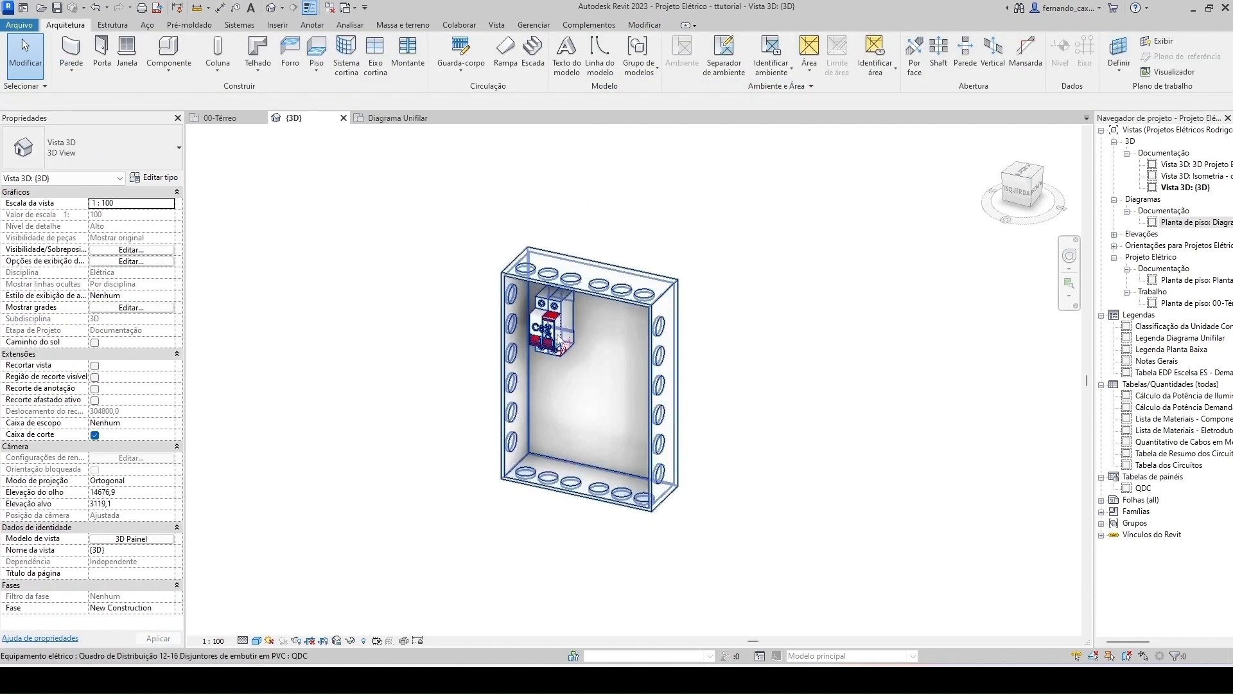
pyautogui.scroll(6, 563, 344)
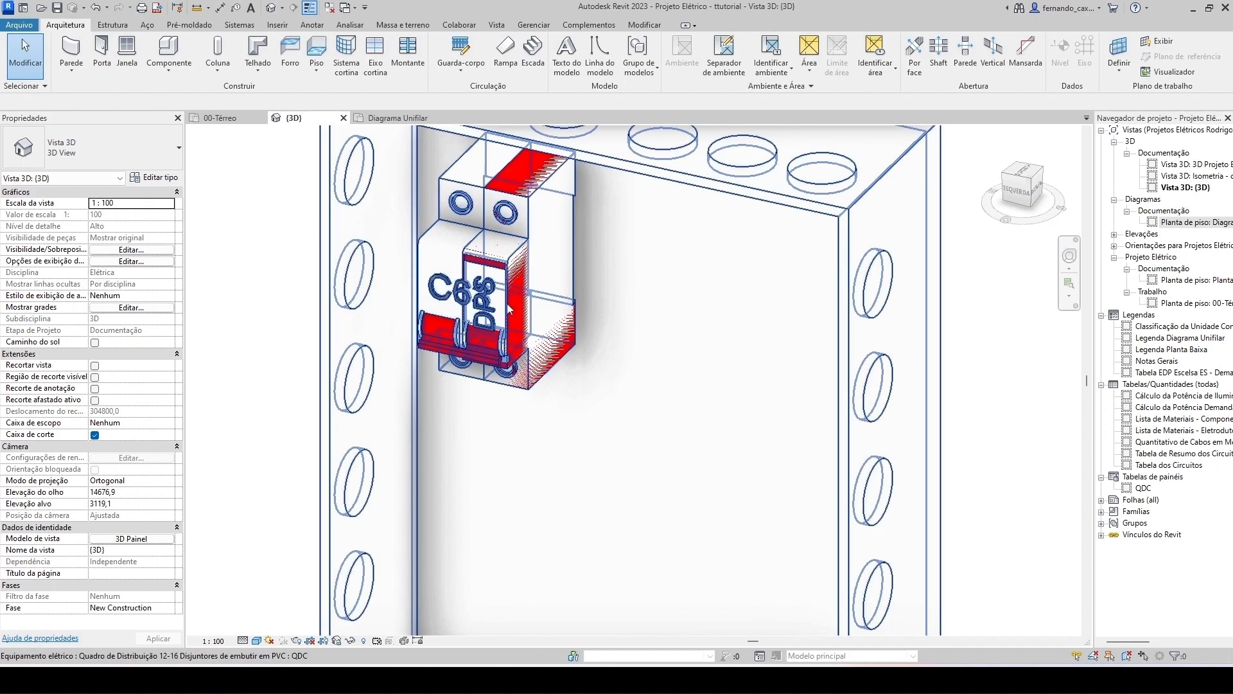
pyautogui.click(509, 308)
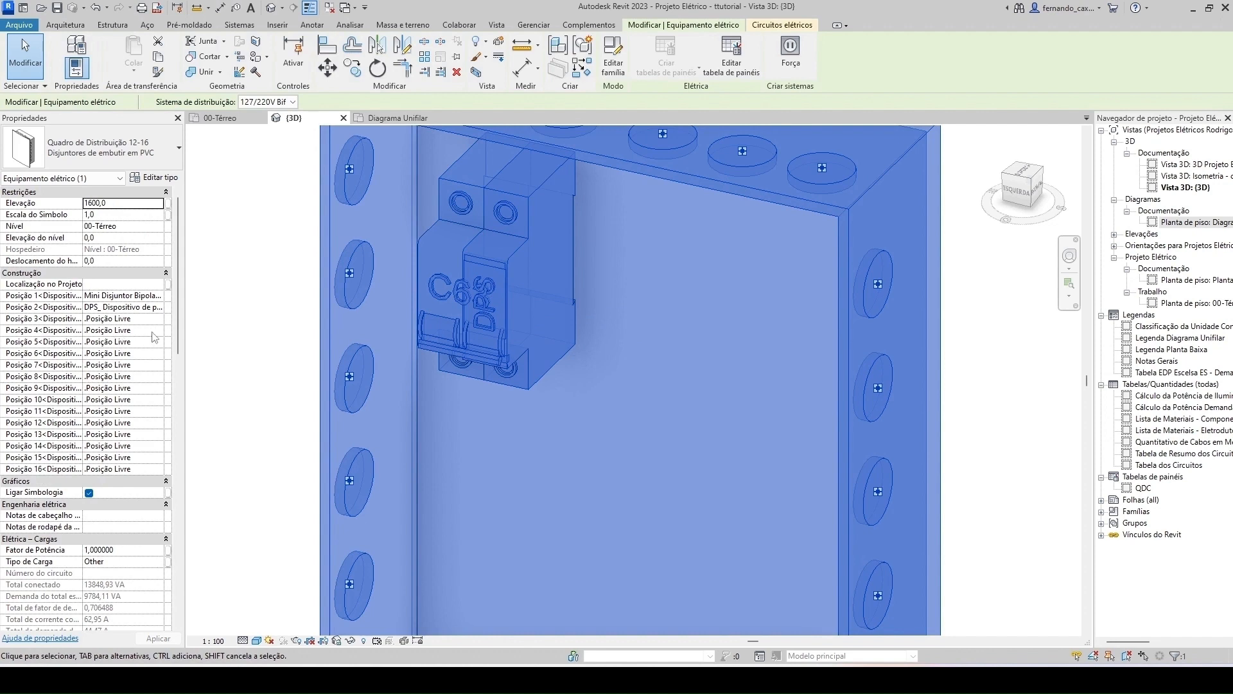
# Step: Free the distribution panel's Posição 2, and set Posição 3 to the a. DPS_275V_15kA surge protection device
pyautogui.click(158, 307)
pyautogui.click(159, 307)
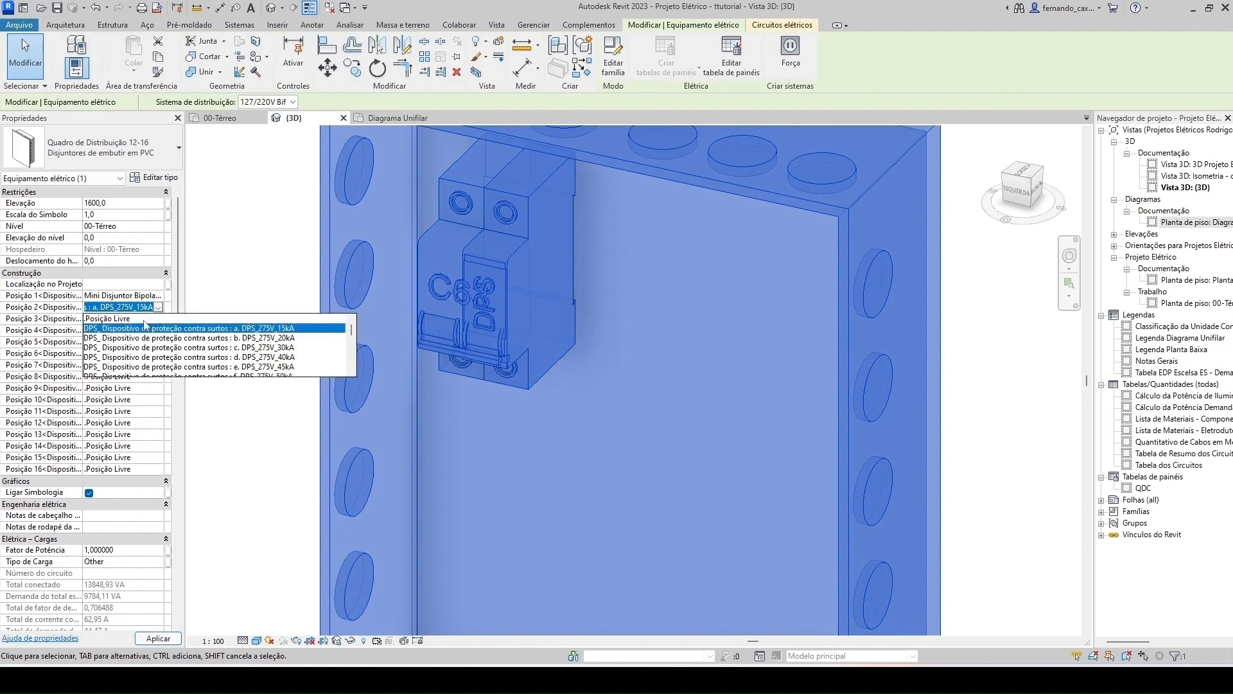
pyautogui.click(143, 328)
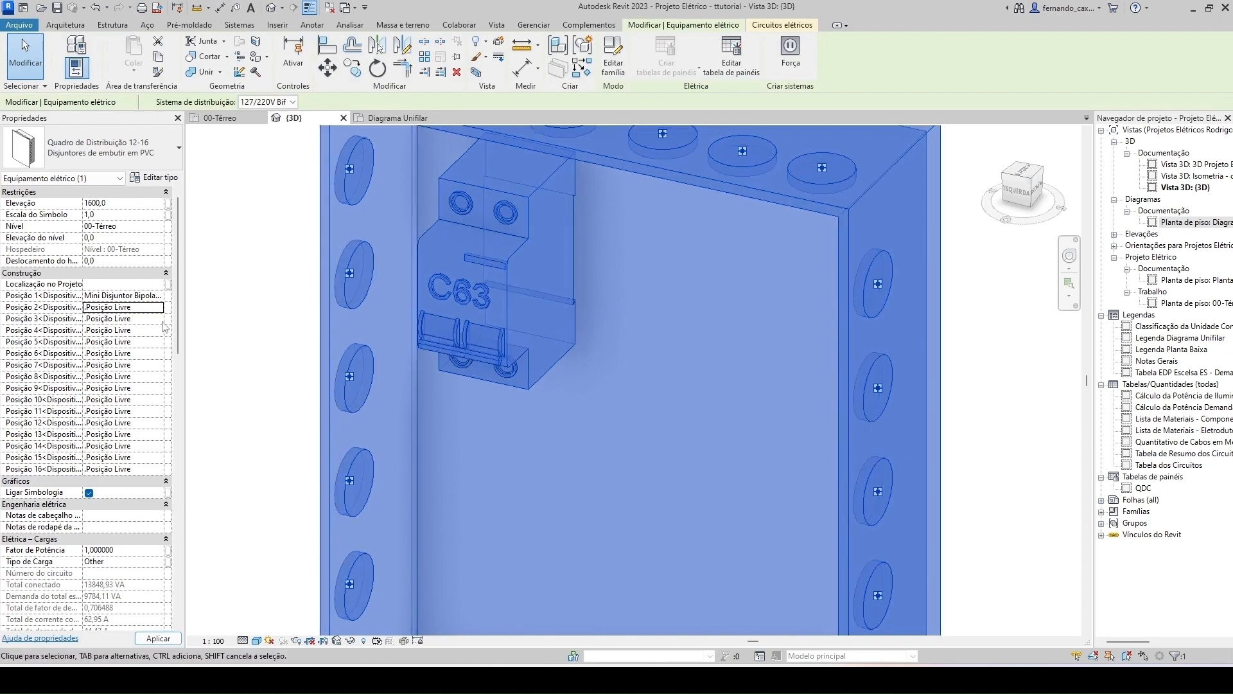
pyautogui.click(161, 320)
pyautogui.click(150, 347)
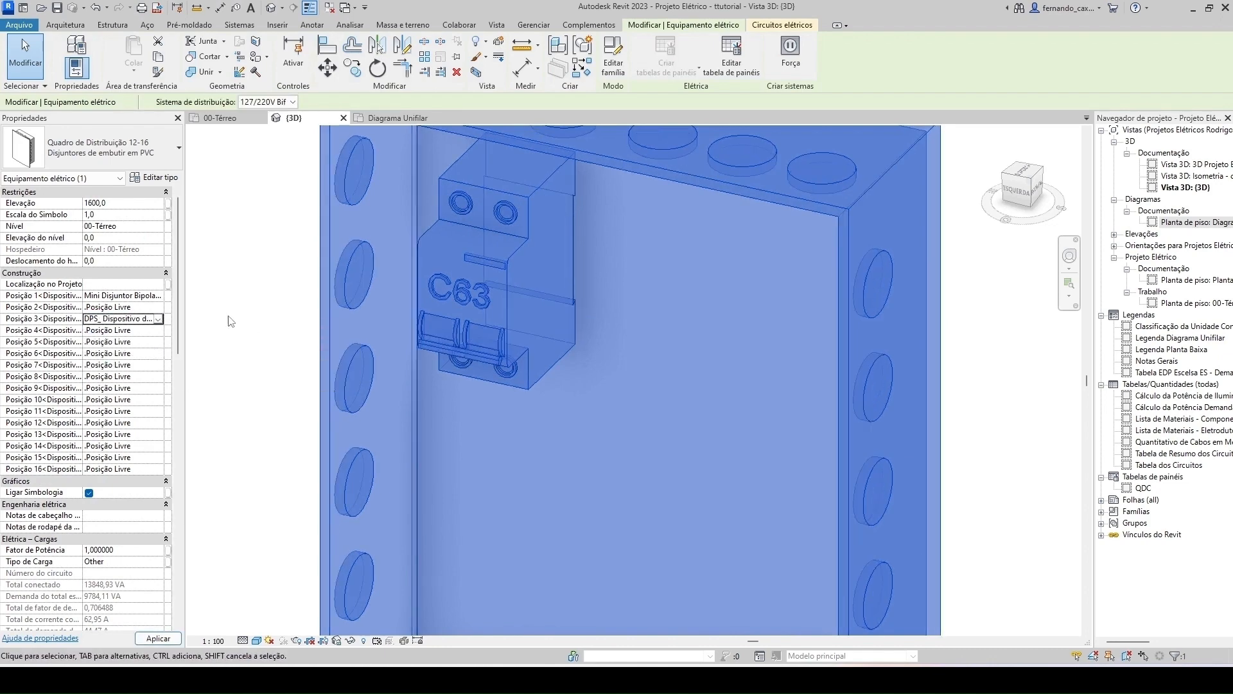
pyautogui.click(208, 315)
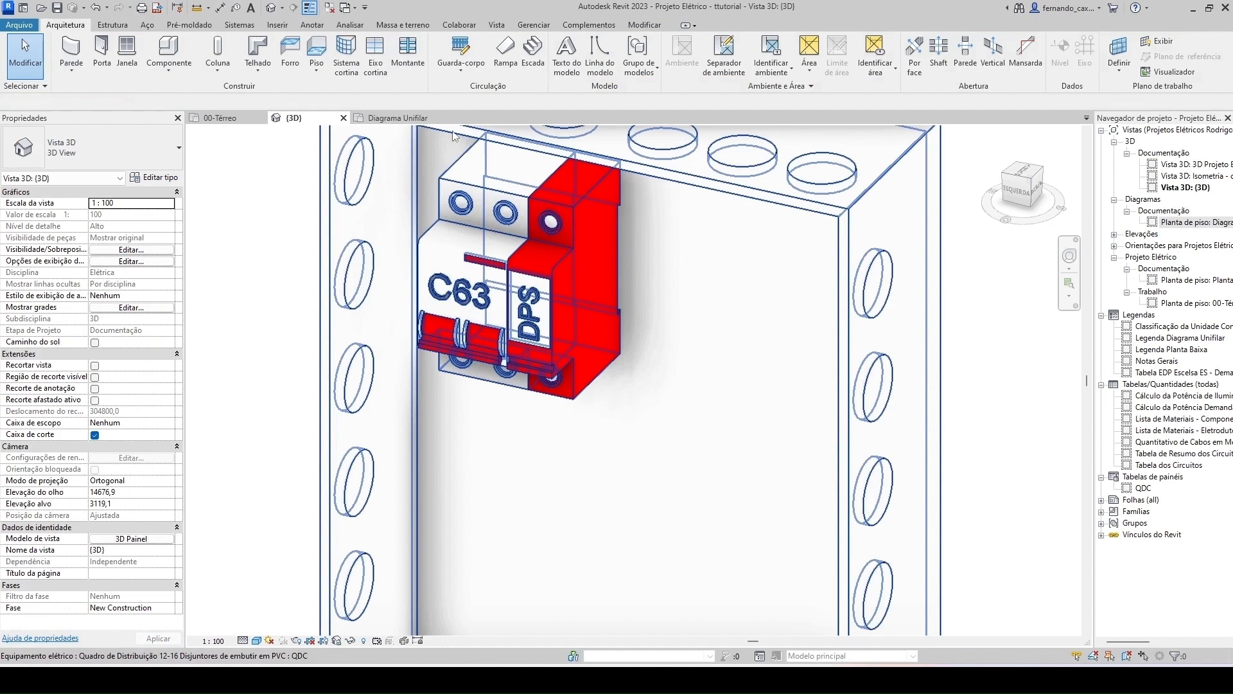
# Step: Check the DPS rating in the Diagrama Unifilar view, and change the panel's Posição 3 to d. DPS_275V_40kA
pyautogui.click(426, 125)
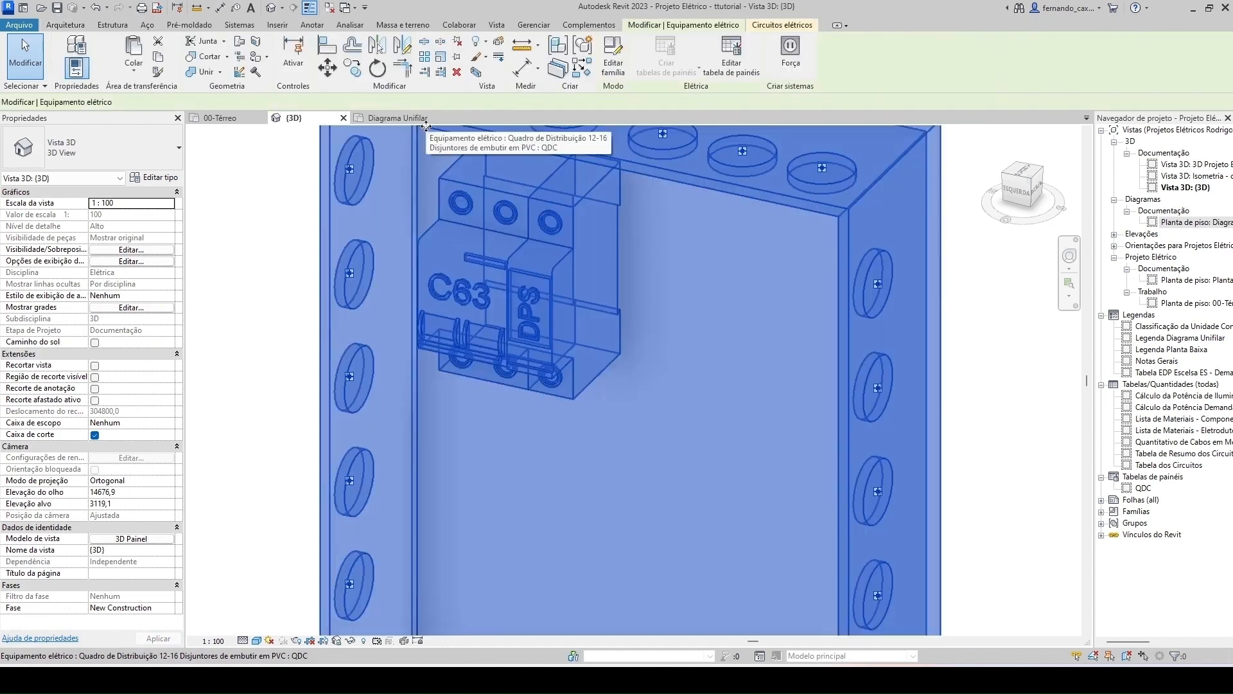
pyautogui.click(395, 118)
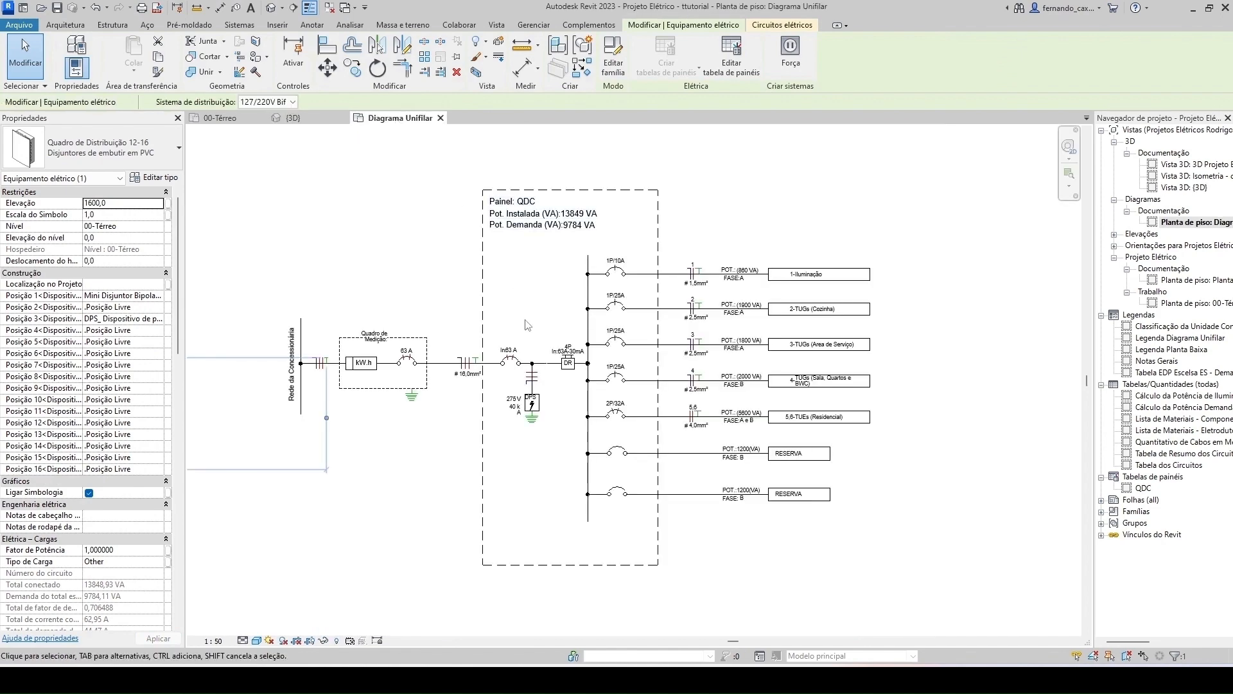
pyautogui.scroll(2, 515, 416)
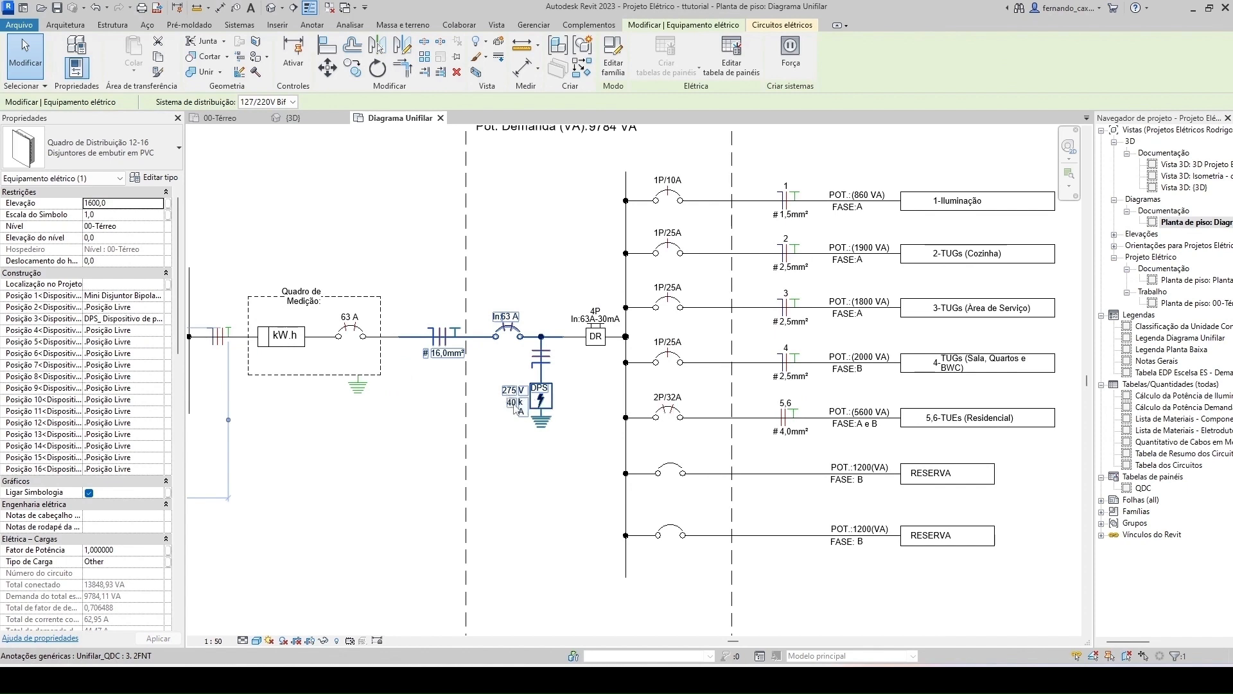
pyautogui.click(294, 118)
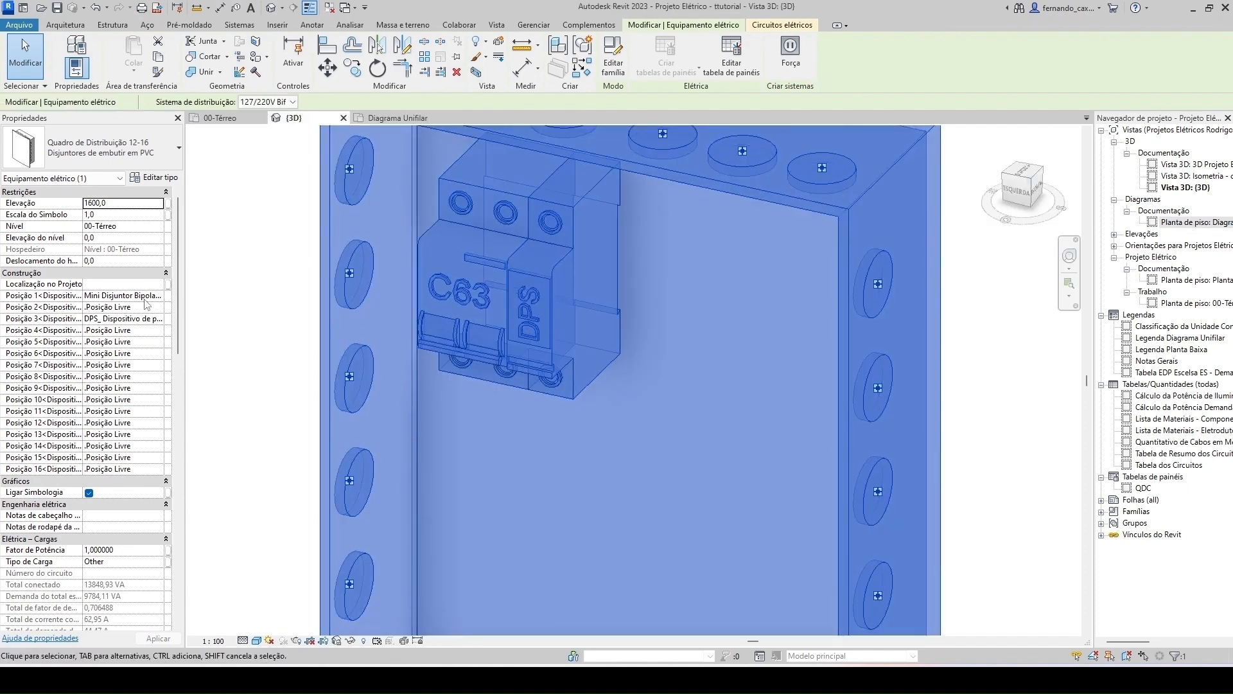
pyautogui.click(164, 318)
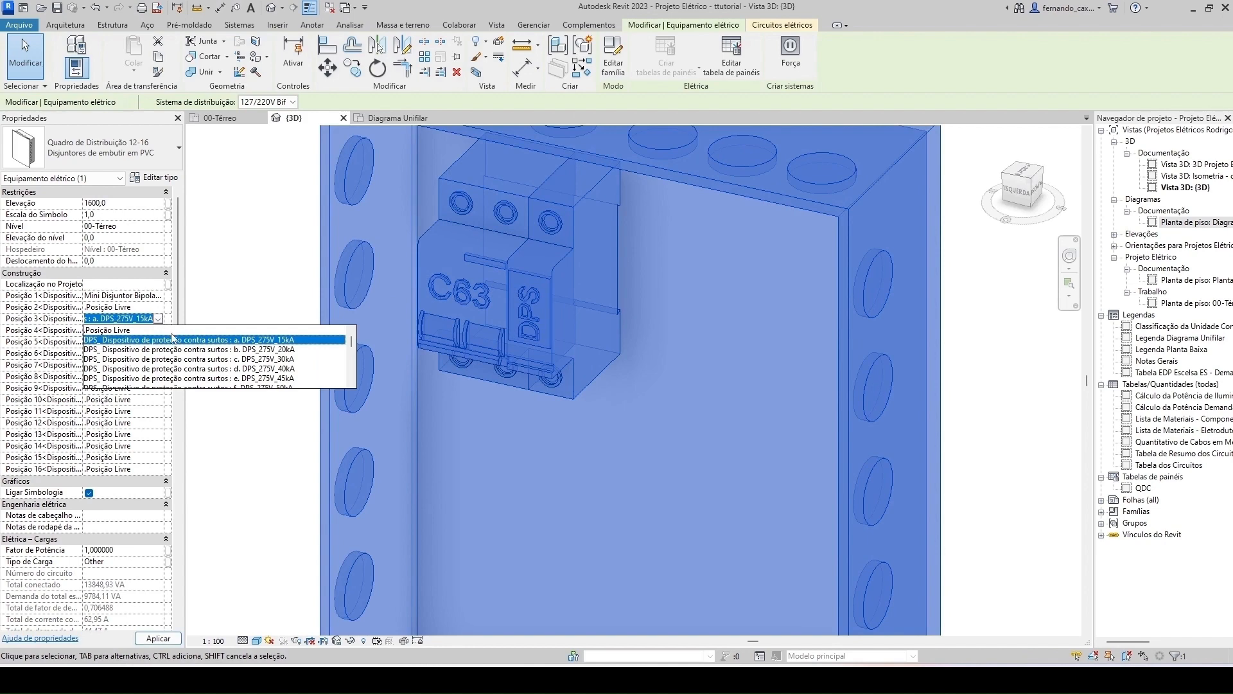
pyautogui.click(264, 370)
pyautogui.click(282, 281)
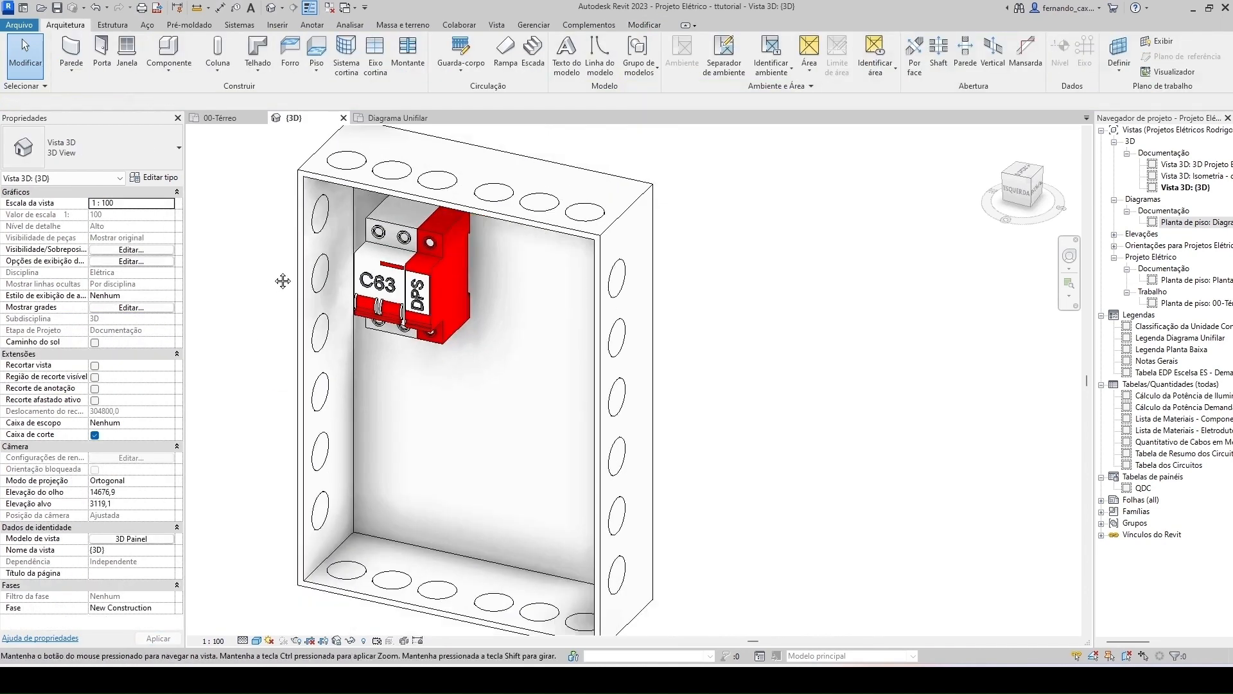
# Step: Check the DR in the single-line diagram, and set the panel's Posição 4 to a two-pole 63A 30mA IDR
pyautogui.click(379, 118)
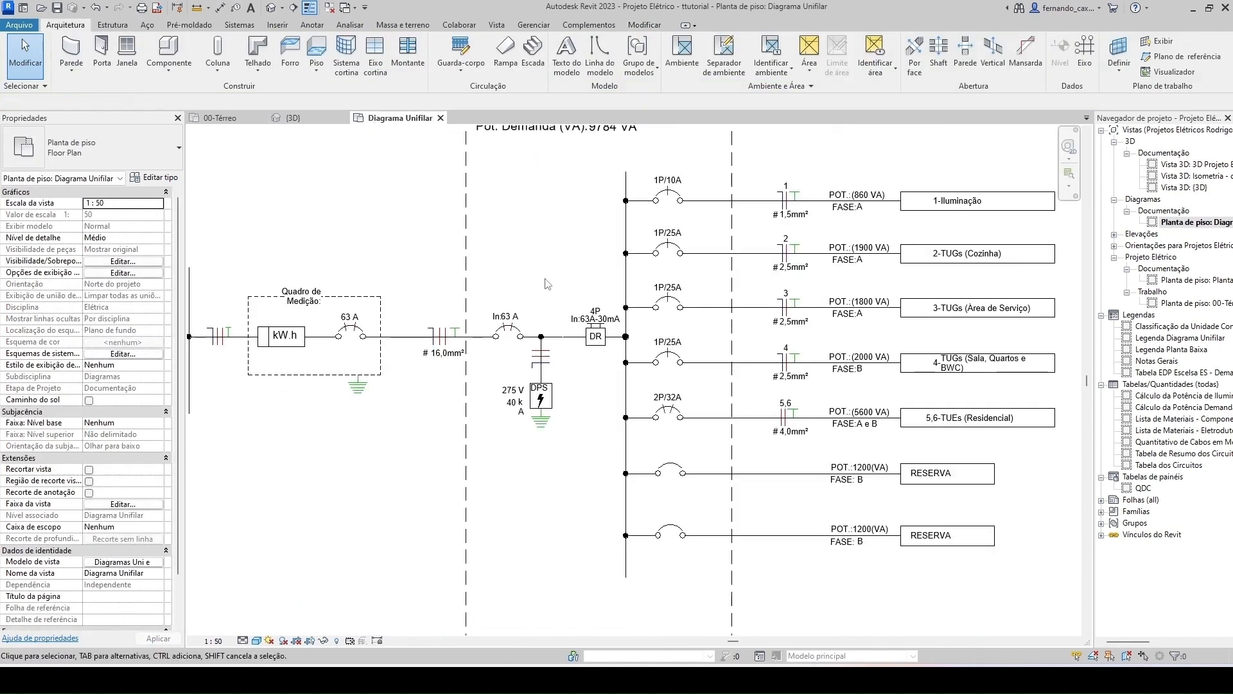
pyautogui.scroll(3, 556, 312)
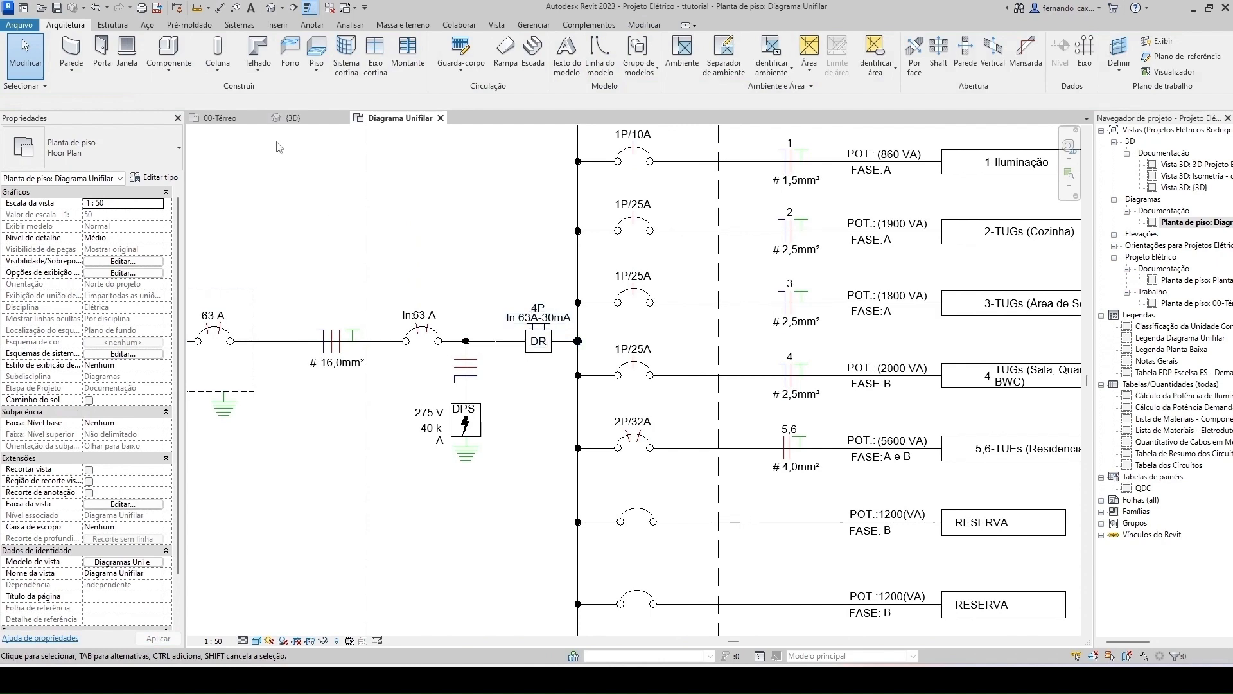
pyautogui.click(295, 119)
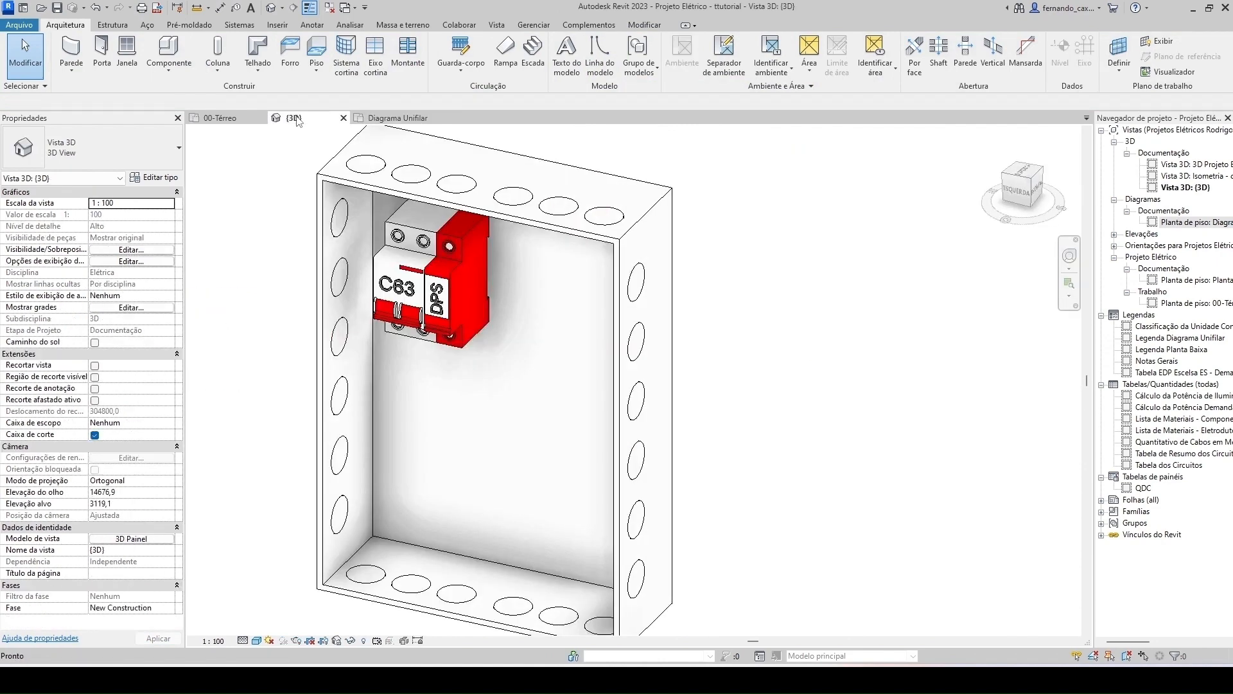
pyautogui.click(483, 223)
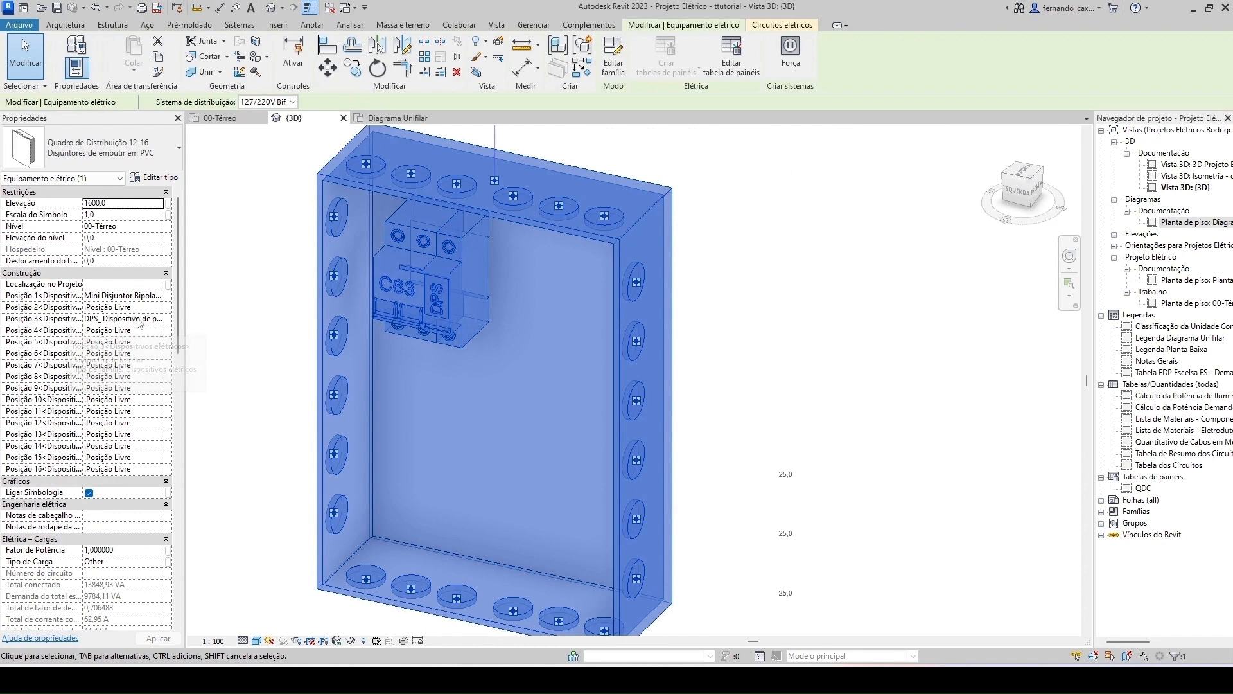
pyautogui.click(122, 330)
pyautogui.click(158, 330)
pyautogui.click(196, 383)
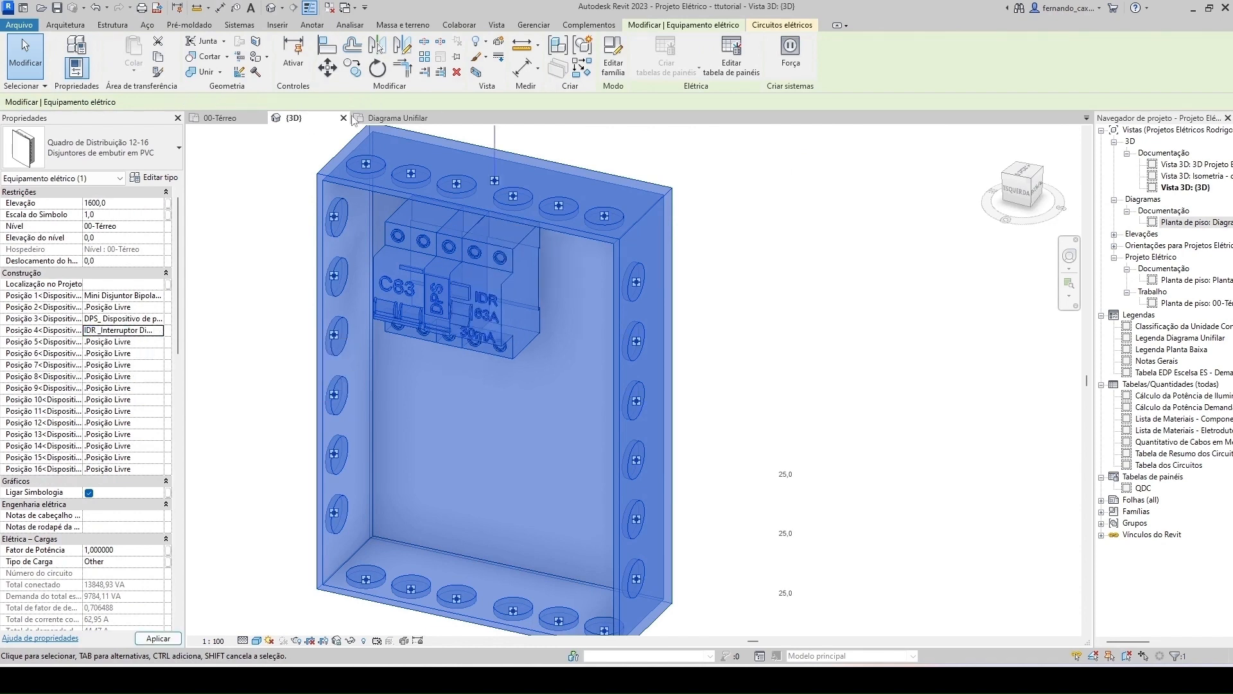
# Step: Check the DR's pole count in the single-line diagram, and change Posição 4 to the four-pole 63A 30mA IDR
pyautogui.click(383, 118)
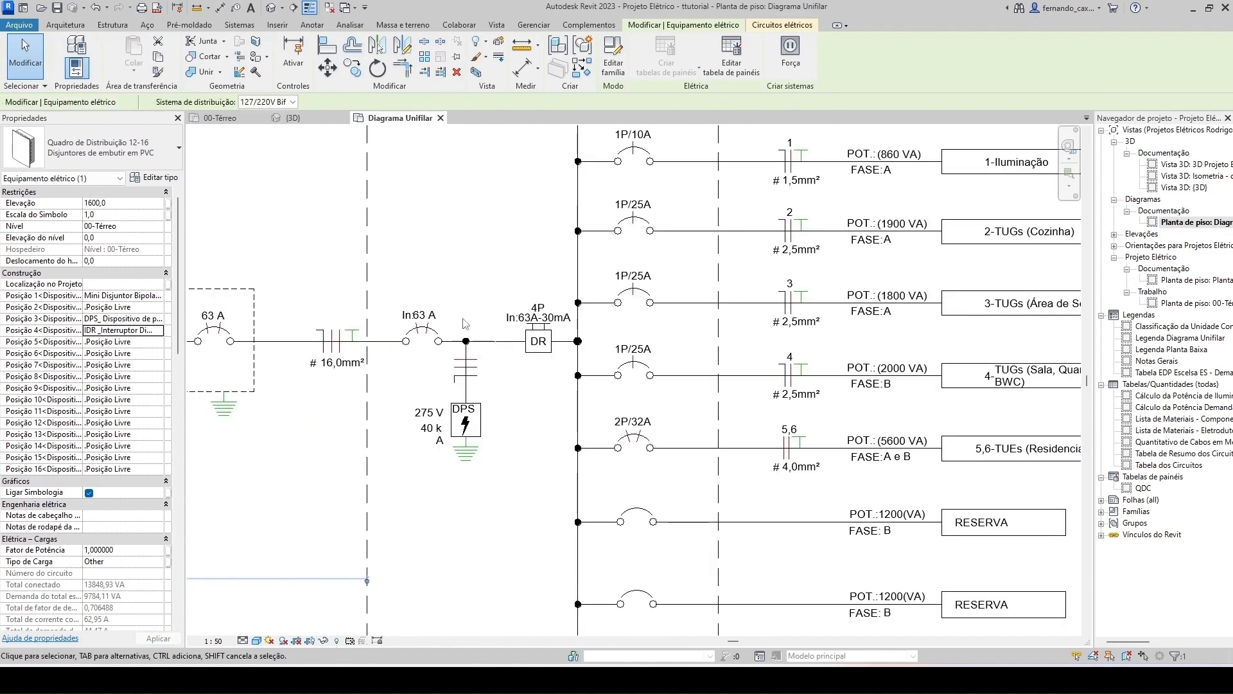
pyautogui.click(292, 118)
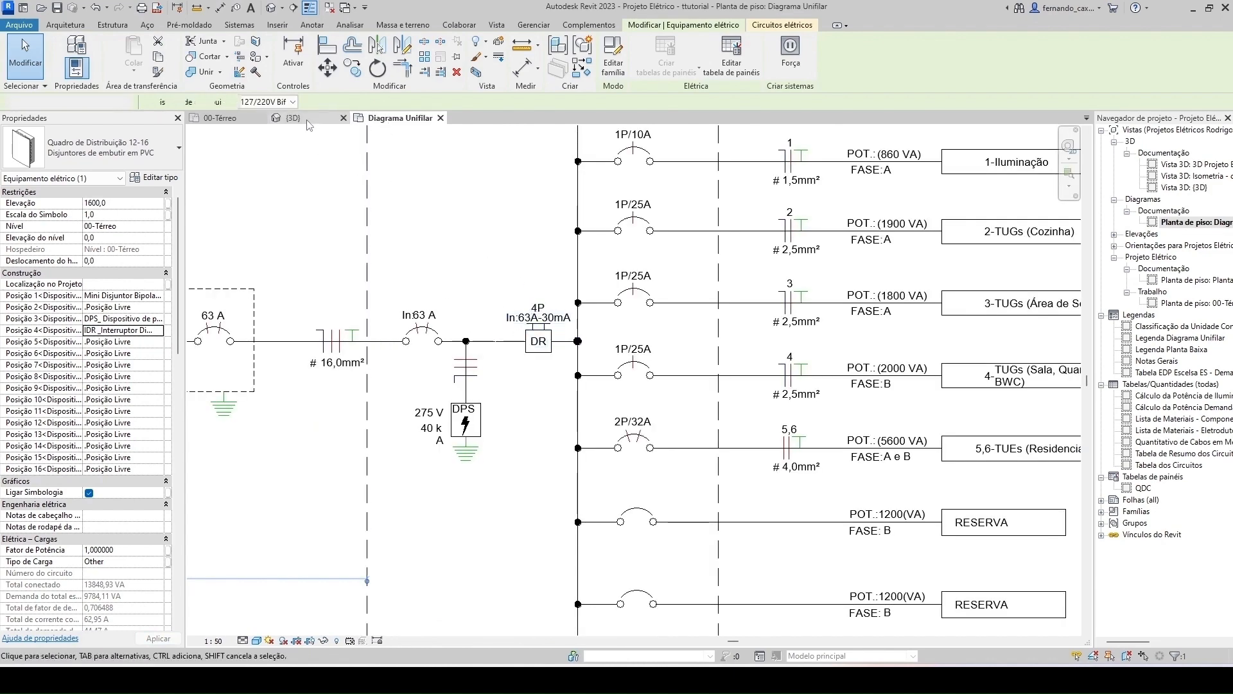
pyautogui.click(168, 327)
pyautogui.click(224, 365)
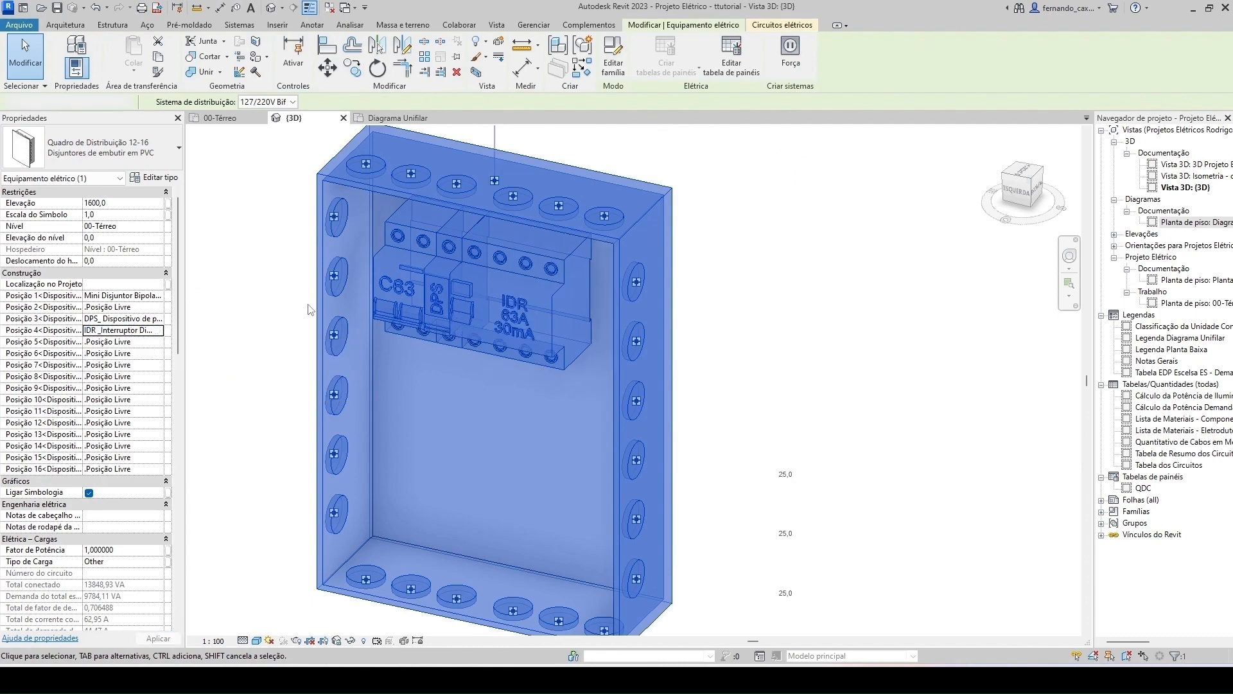
pyautogui.press('Escape')
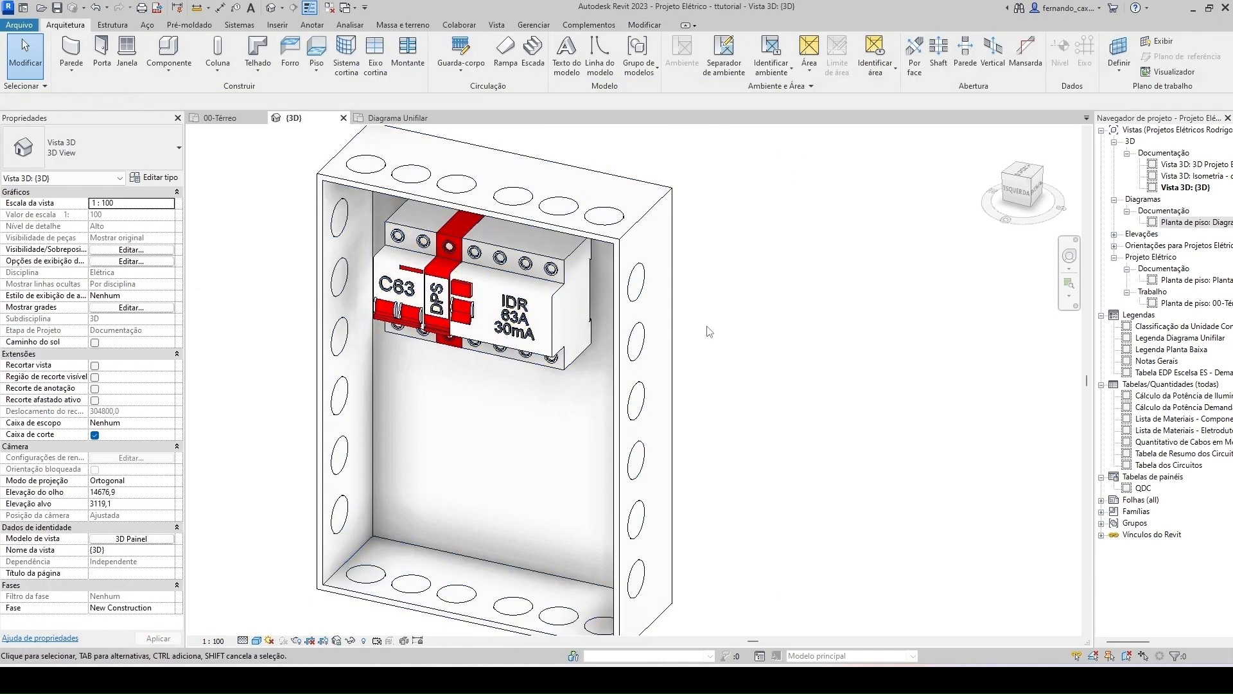
# Step: Try the a. DPS_275V_15kA surge protection device in Posição 5 and inspect how it sits relative to the IDR
pyautogui.click(626, 241)
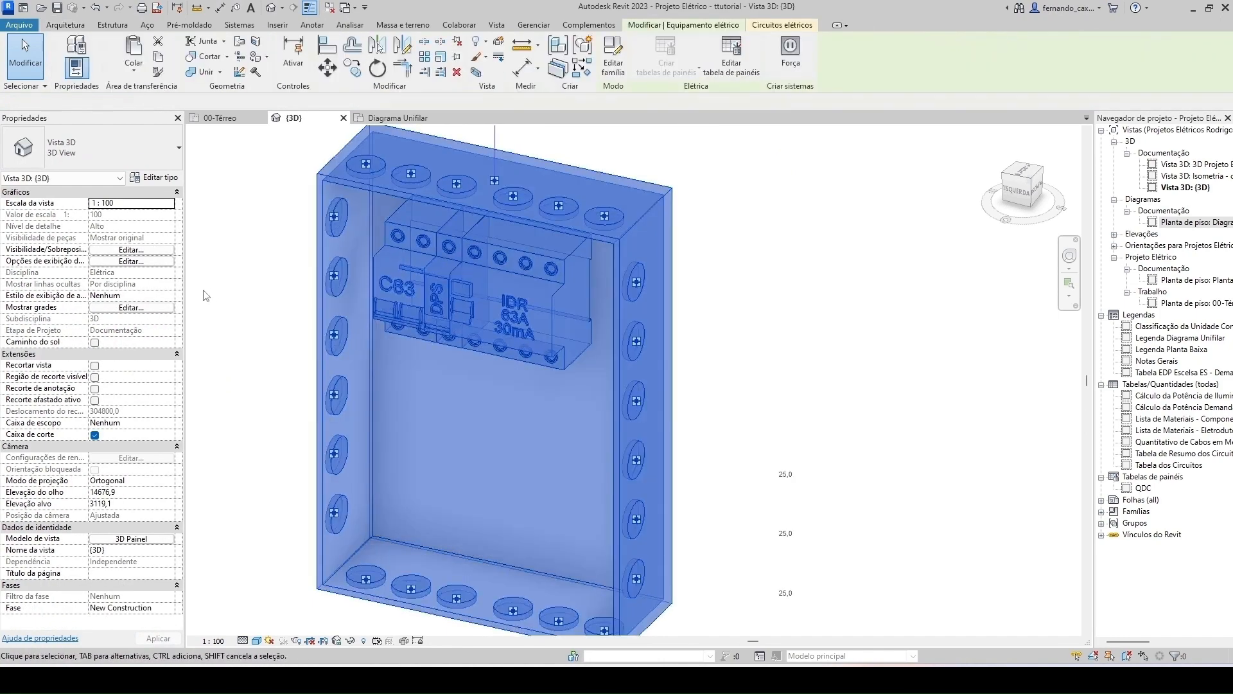
pyautogui.click(157, 330)
pyautogui.click(153, 350)
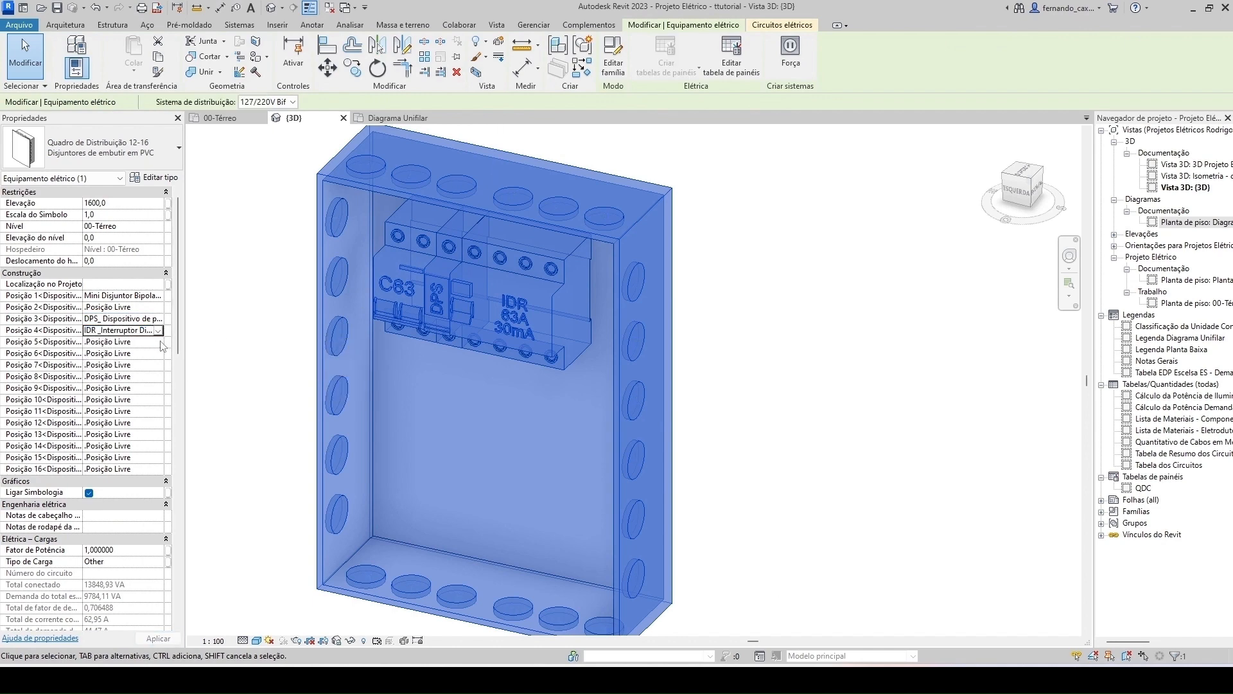
pyautogui.click(160, 342)
pyautogui.click(156, 364)
pyautogui.press('Escape')
pyautogui.click(470, 314)
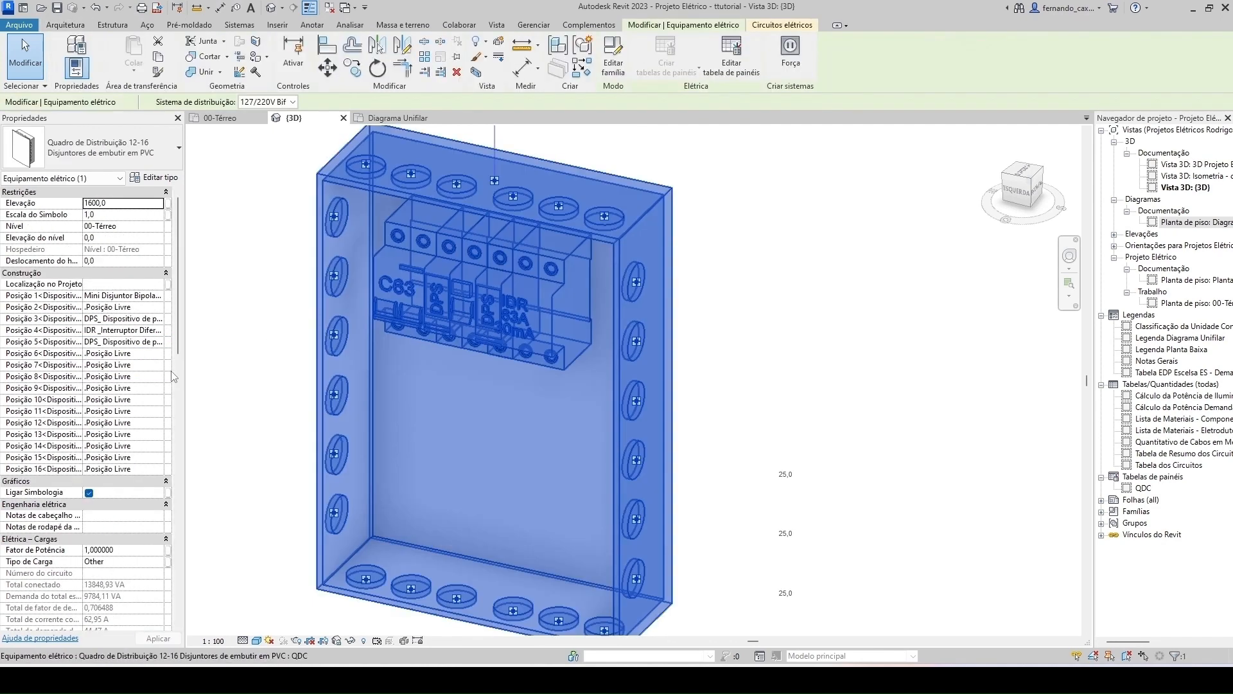
# Step: Try the a. DPS_275V_15kA surge protection device in Posição 6 as well, and free Posições 5 and 6 again
pyautogui.click(159, 352)
pyautogui.click(193, 373)
pyautogui.click(243, 331)
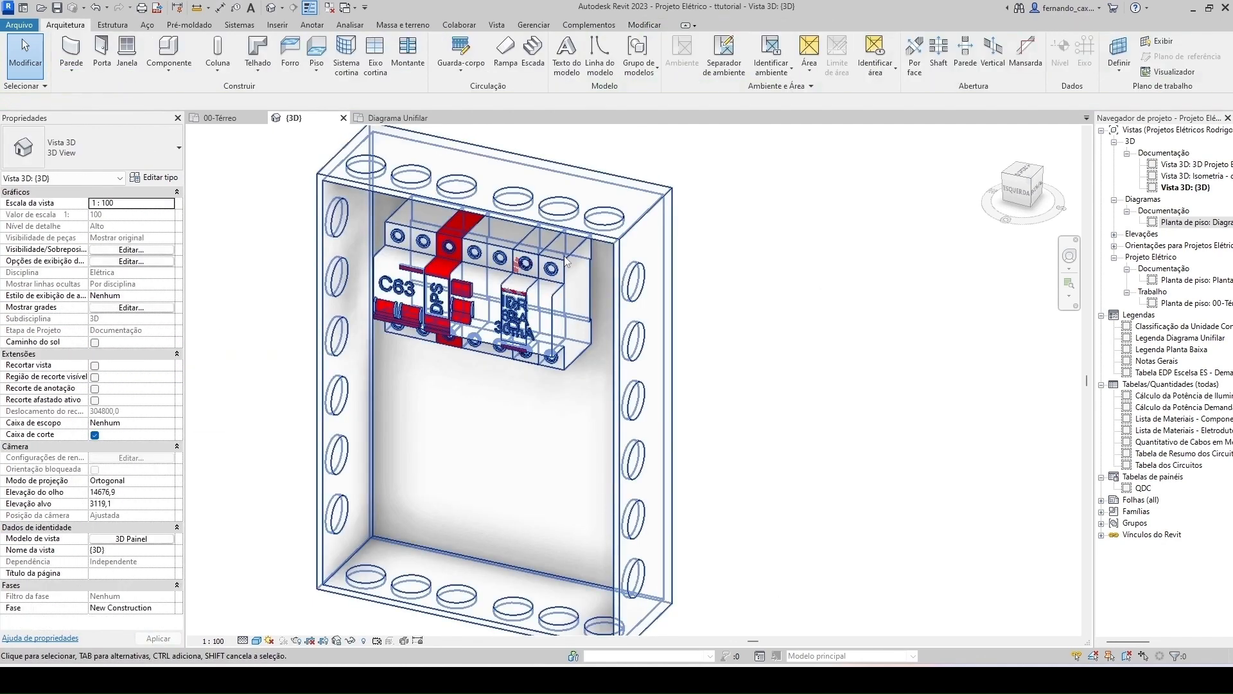
pyautogui.click(603, 410)
pyautogui.click(157, 353)
pyautogui.click(115, 364)
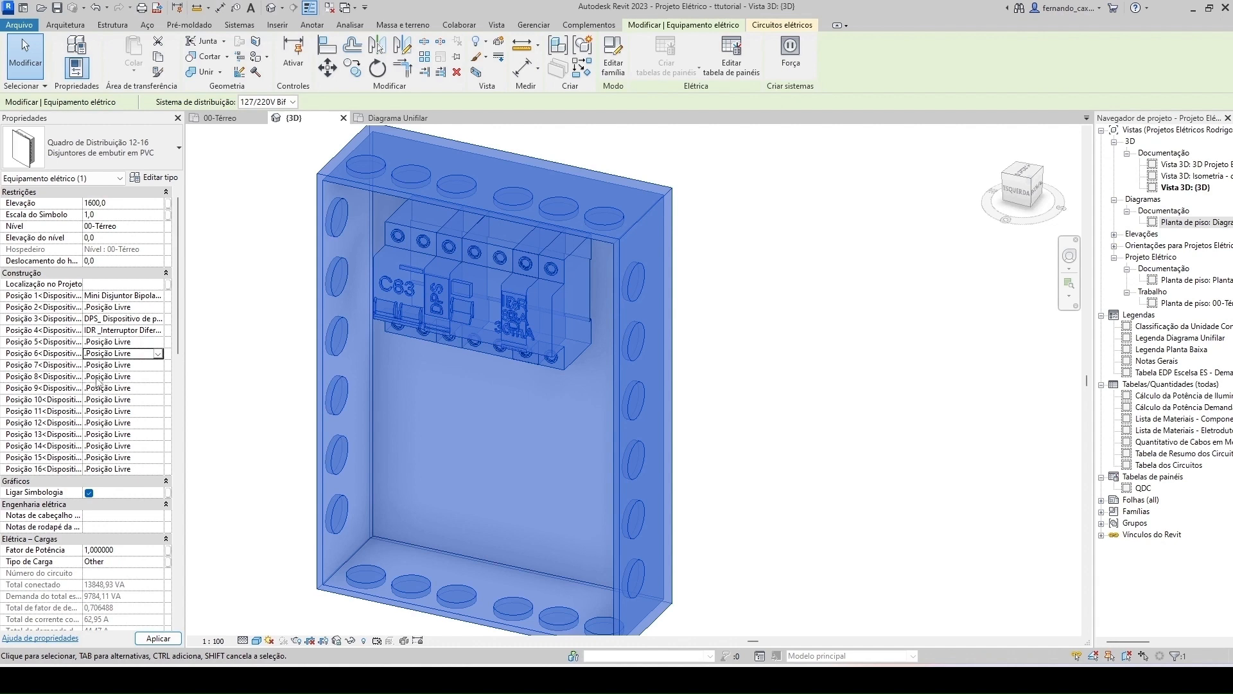
# Step: Following the single-line diagram, set Posição 8 to g. Mini Disjuntor Monopolar 10A_Curva C and Posição 9 to a single-pole 25A Curva C breaker
pyautogui.click(97, 376)
pyautogui.click(158, 377)
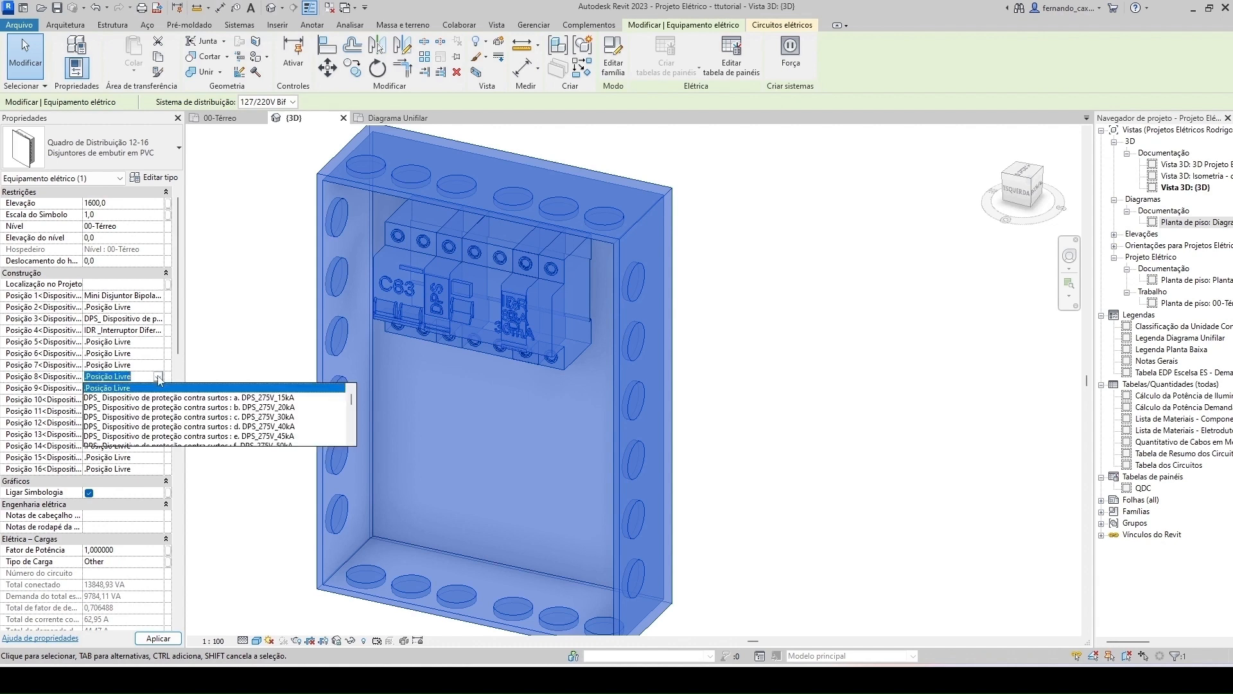
pyautogui.click(397, 118)
pyautogui.click(397, 117)
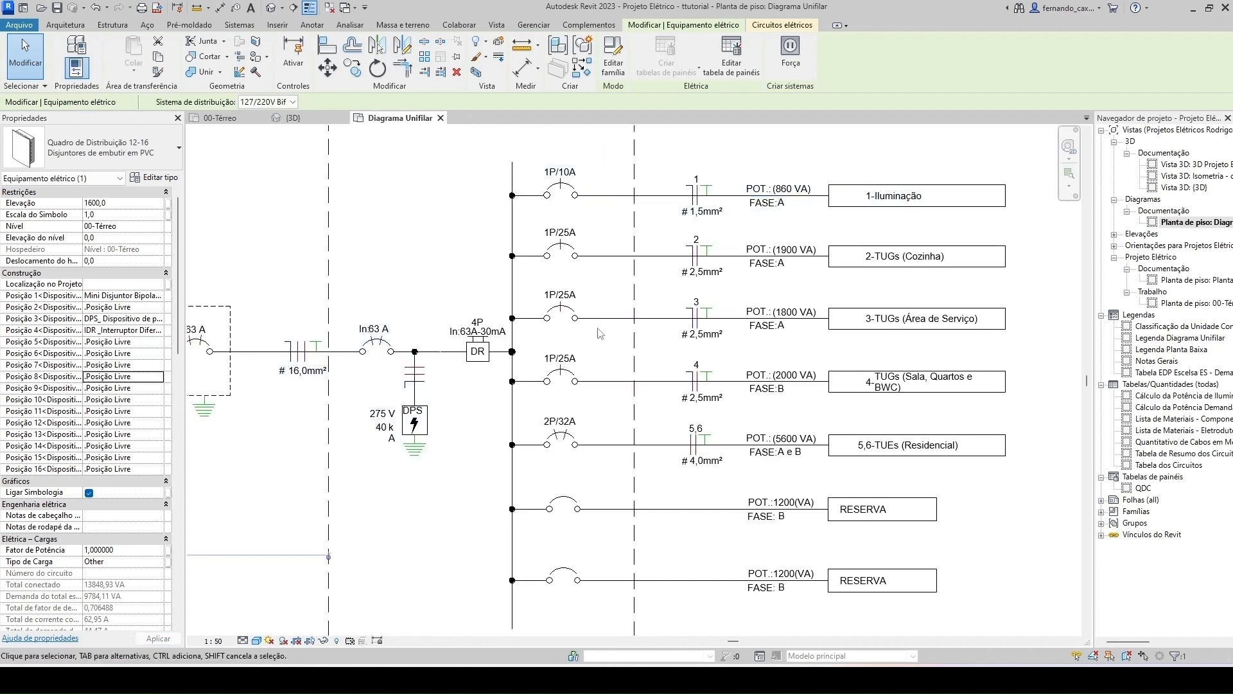
pyautogui.press('Escape')
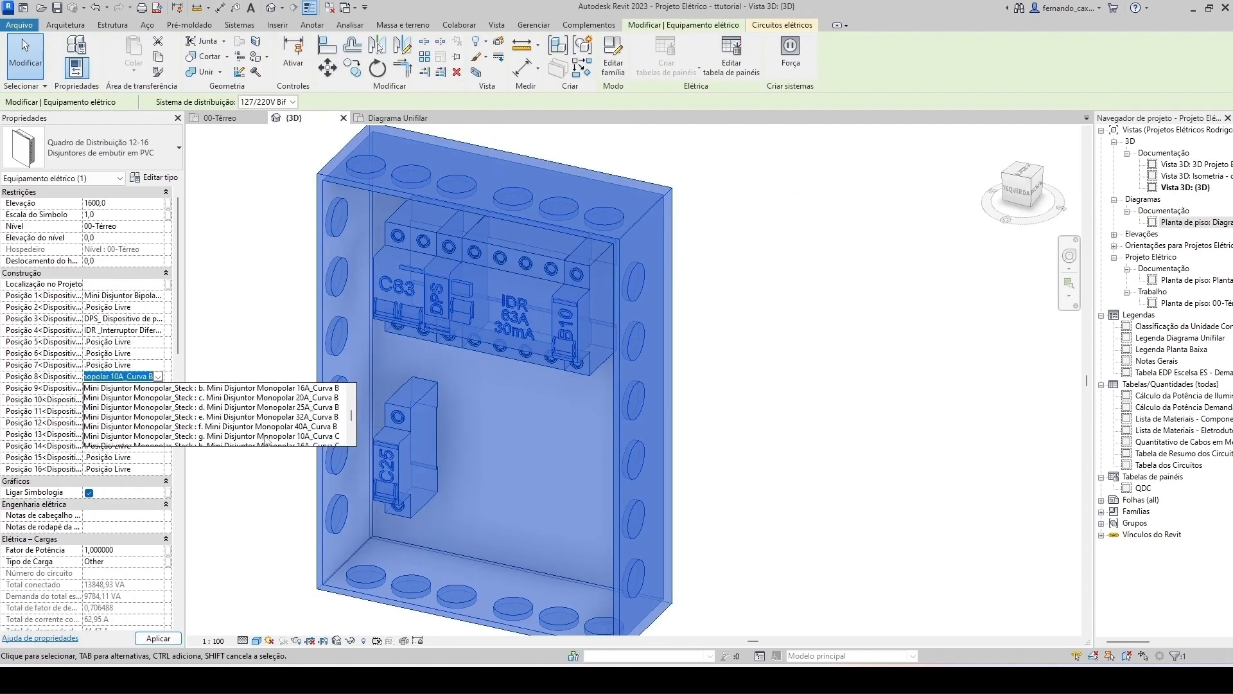
# Step: Set the panel's Posição 10 and Posição 11 to single-pole 25A Curva C mini circuit breakers
pyautogui.click(161, 398)
pyautogui.click(158, 399)
pyautogui.scroll(-5, 257, 439)
pyautogui.click(301, 463)
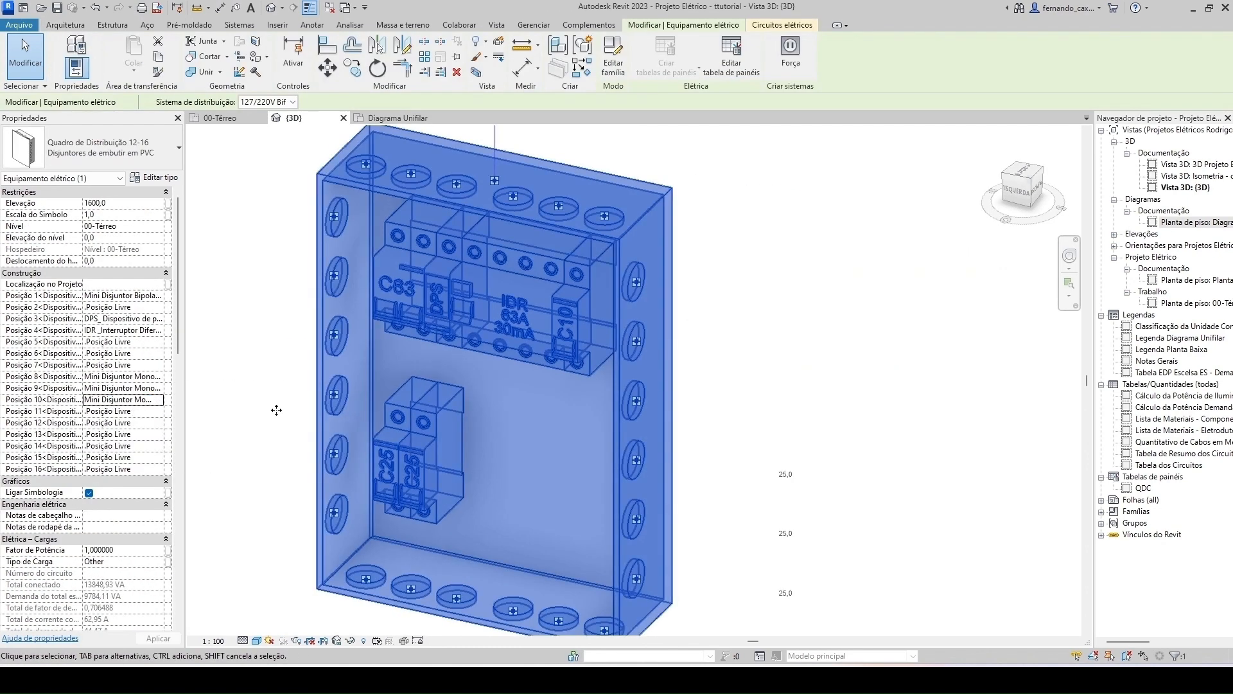
pyautogui.click(158, 411)
pyautogui.scroll(-5, 293, 450)
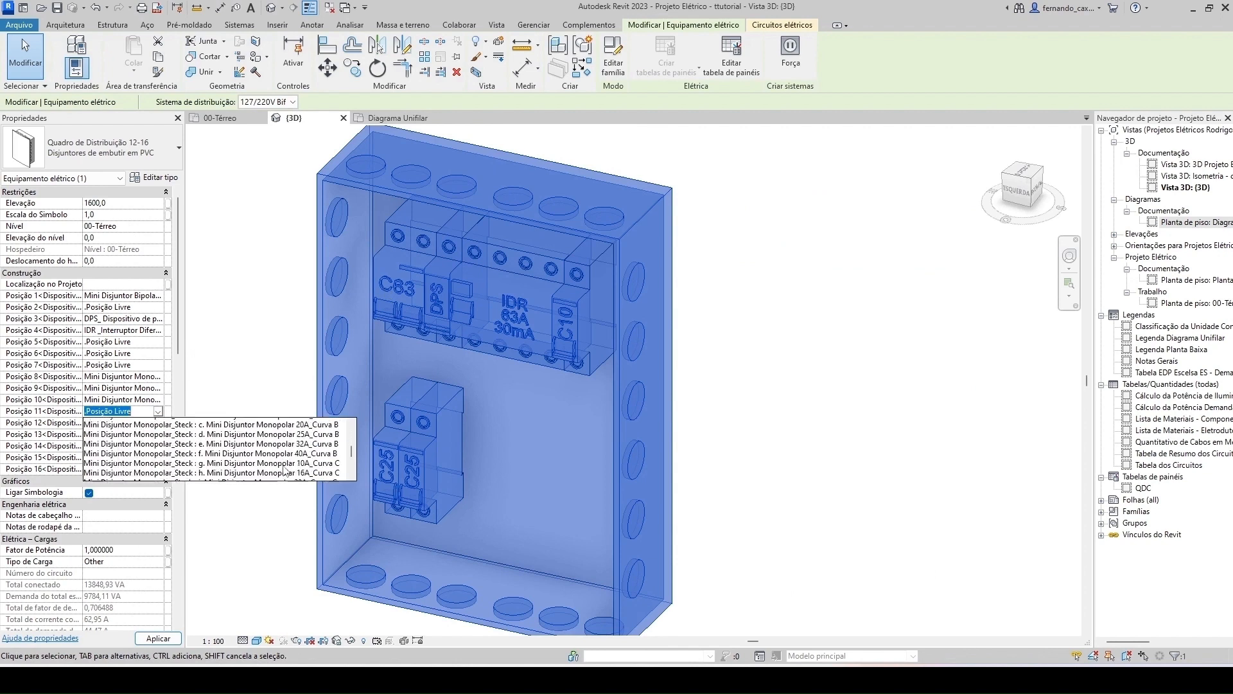
pyautogui.click(292, 450)
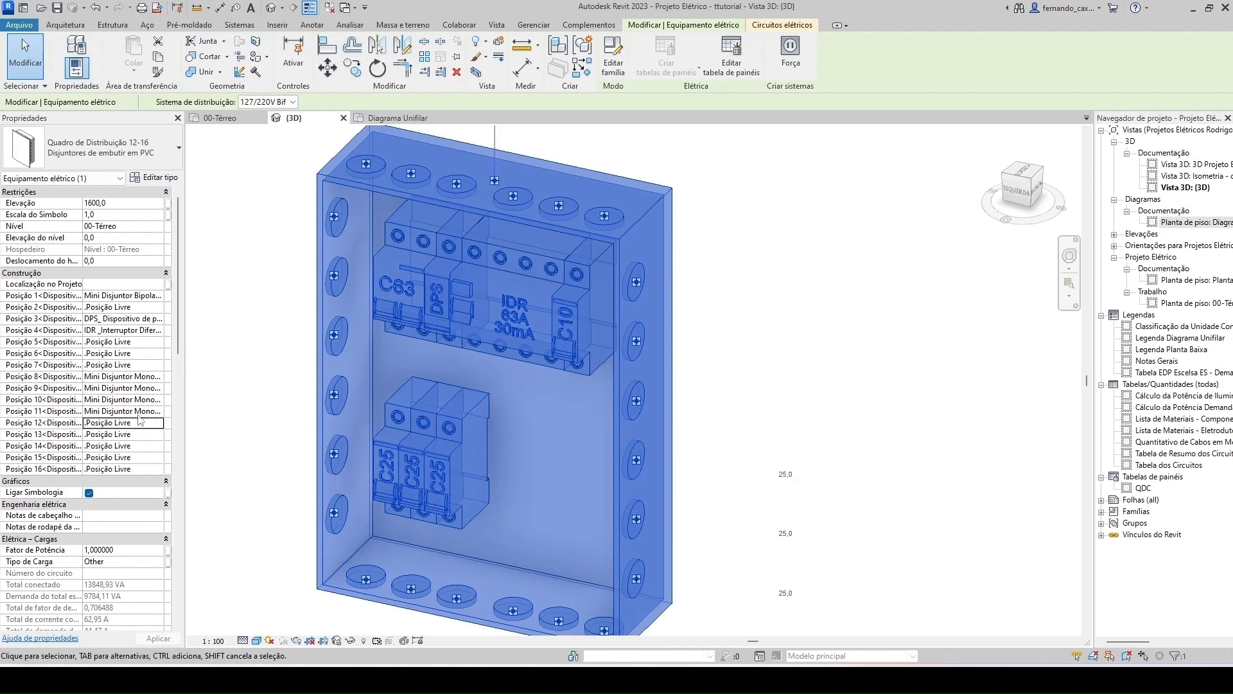
# Step: Set the panel's Posição 12 to the two-pole 32A Curva C mini circuit breaker, and deselect the panel
pyautogui.click(158, 423)
pyautogui.scroll(-3, 260, 472)
pyautogui.scroll(-6, 261, 472)
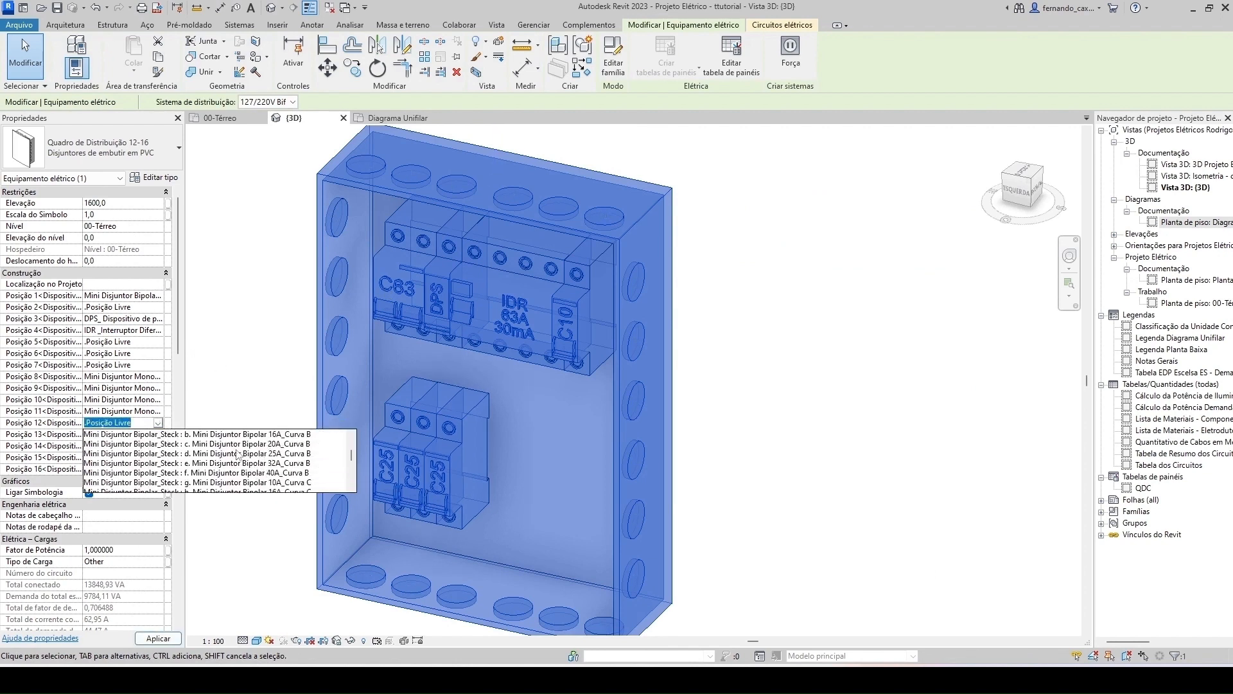
pyautogui.click(284, 462)
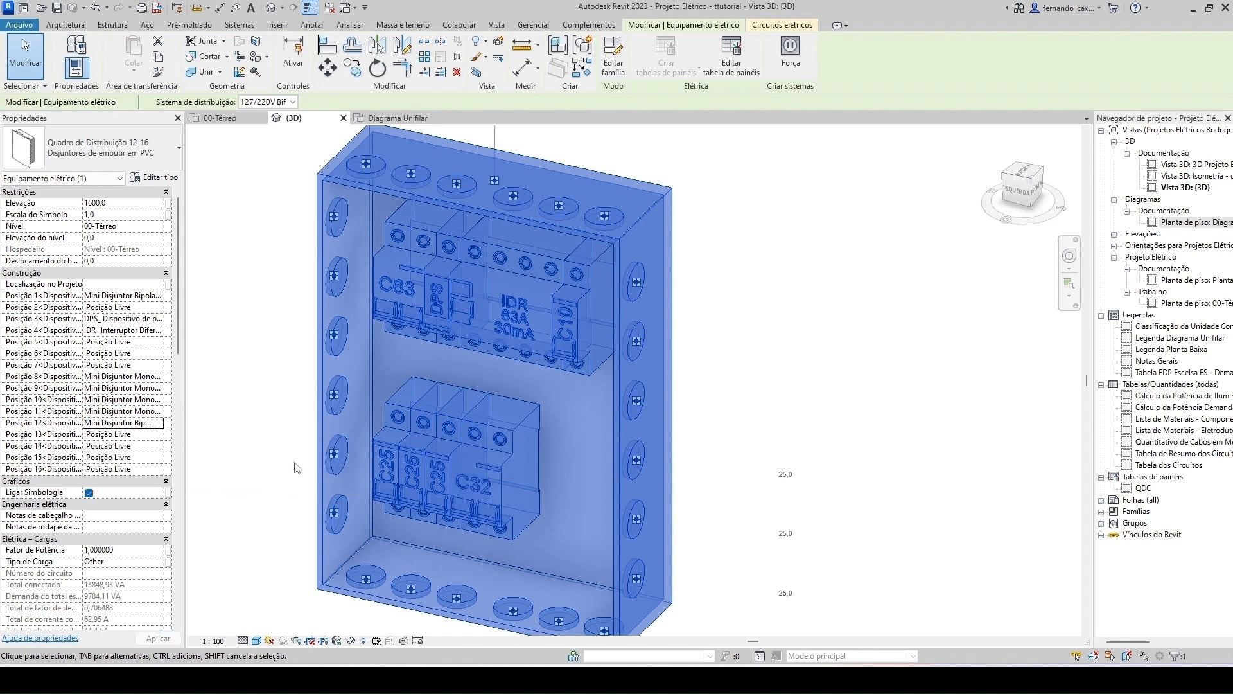
pyautogui.click(279, 456)
# Step: Examine the reserve circuits in the single-line diagram and compare them with the free space in the 3D panel
pyautogui.click(398, 118)
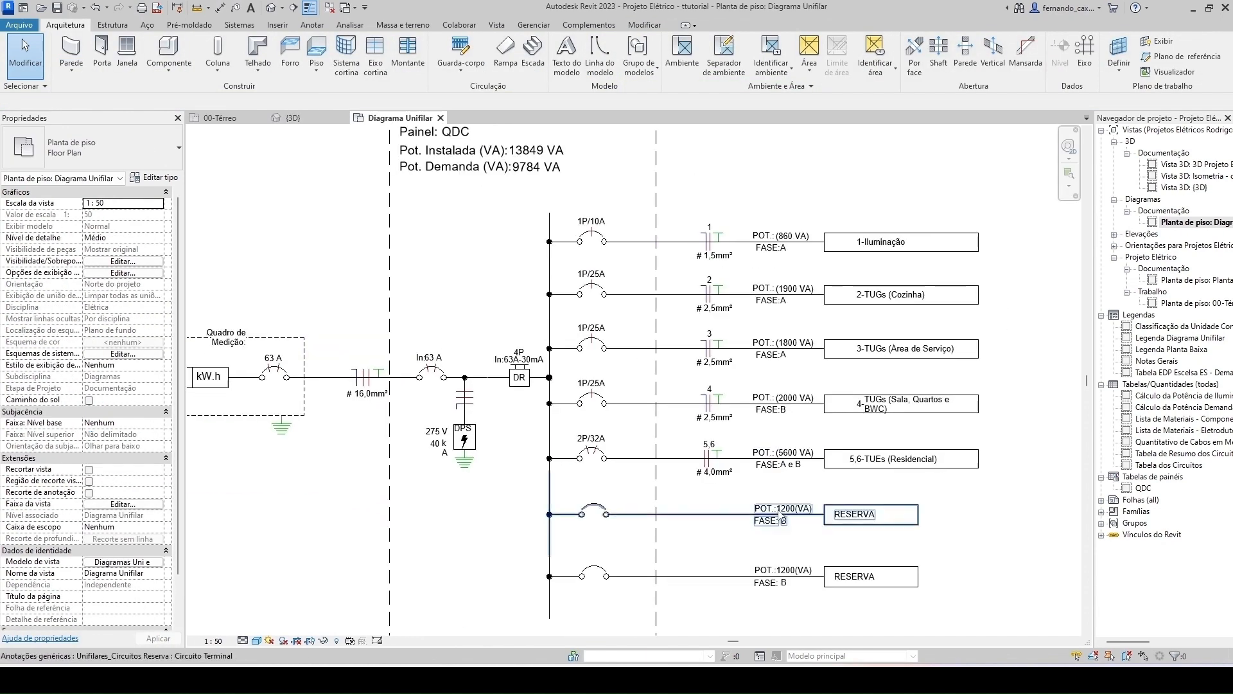
pyautogui.click(314, 118)
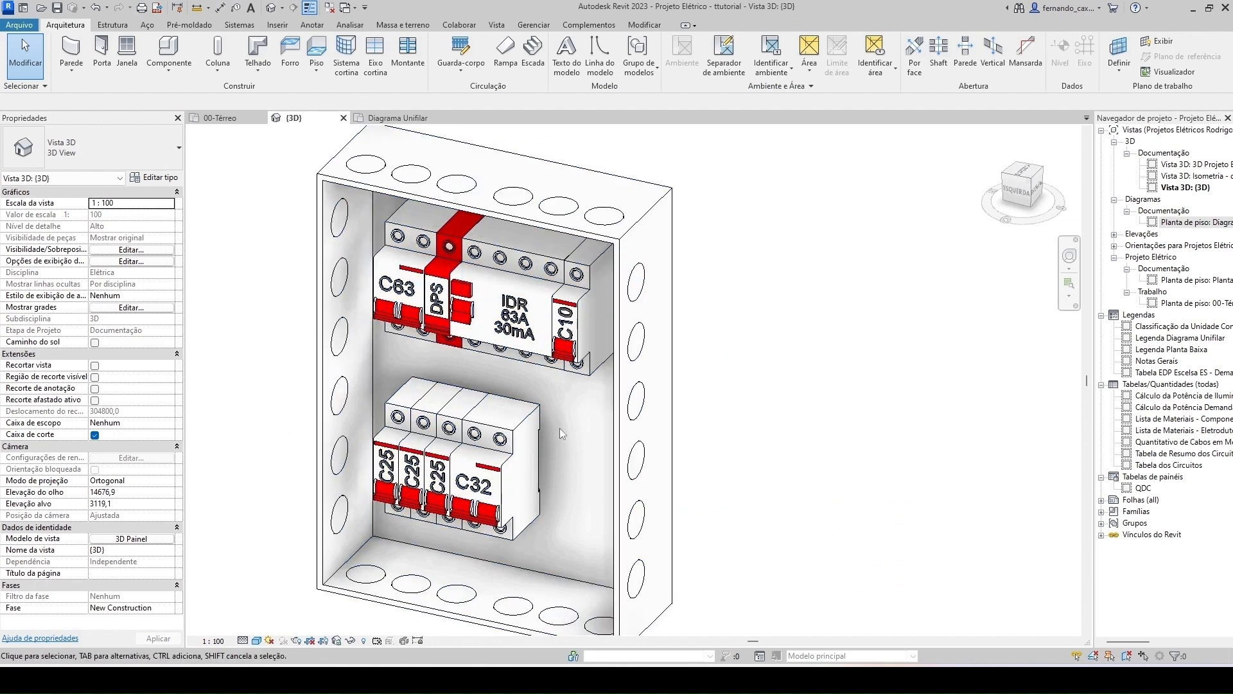
pyautogui.scroll(-2, 598, 456)
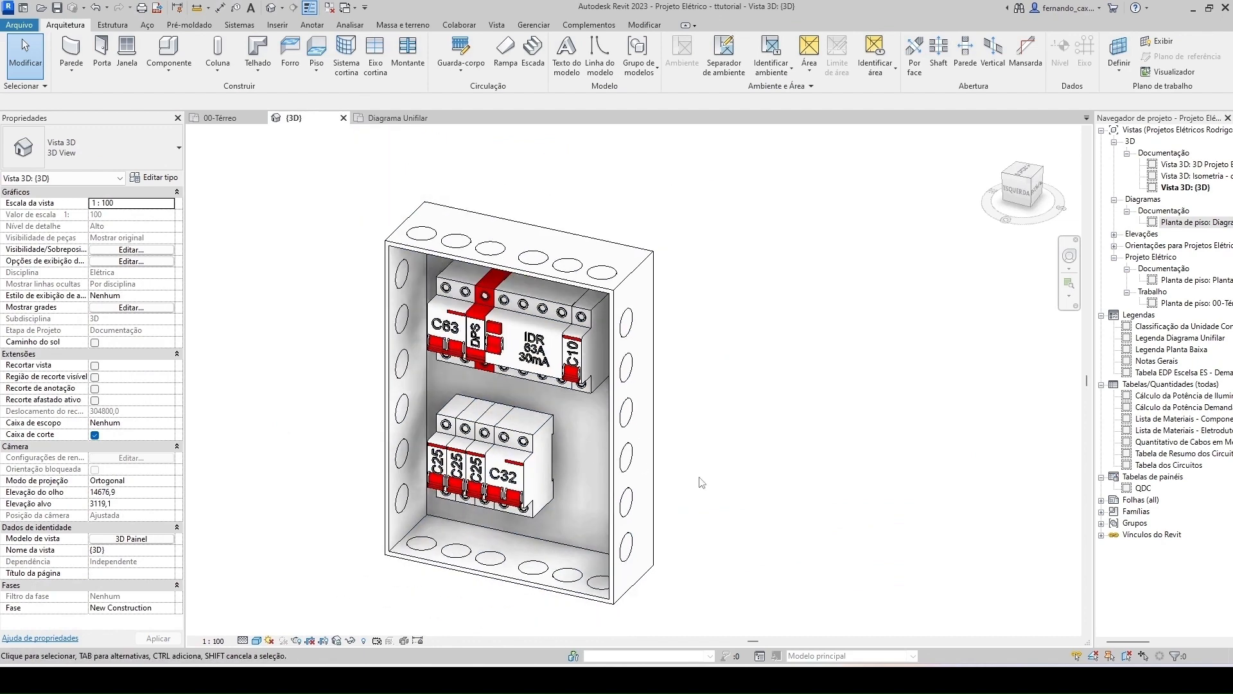
pyautogui.scroll(-2, 713, 478)
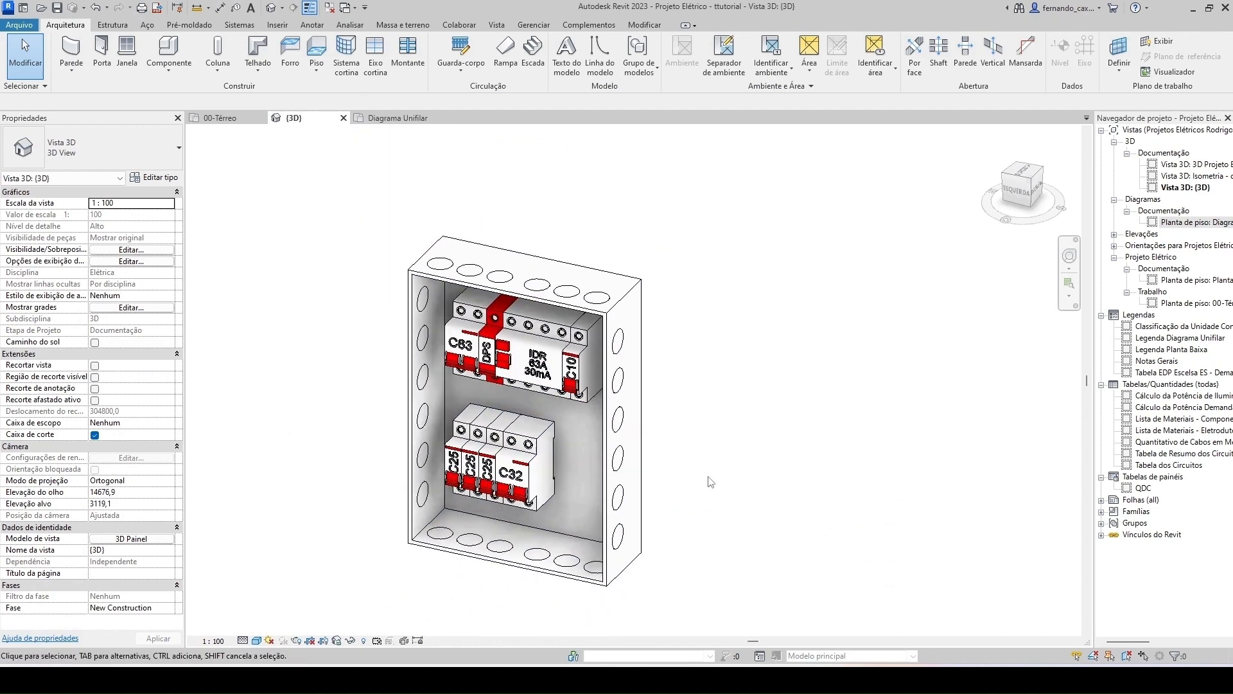
pyautogui.moveTo(711, 481); pyautogui.dragTo(735, 455, button='middle')
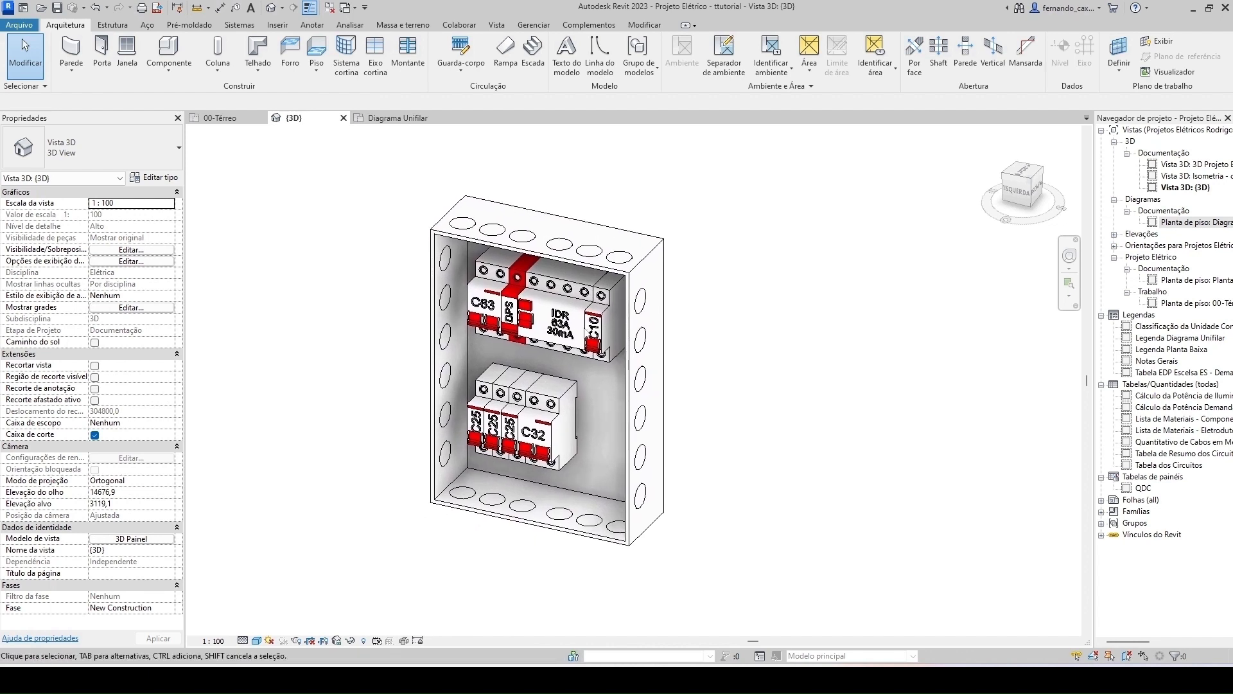
# Step: Close the 3D and Diagrama Unifilar views, and return to the 00-Térreo floor plan
pyautogui.click(344, 118)
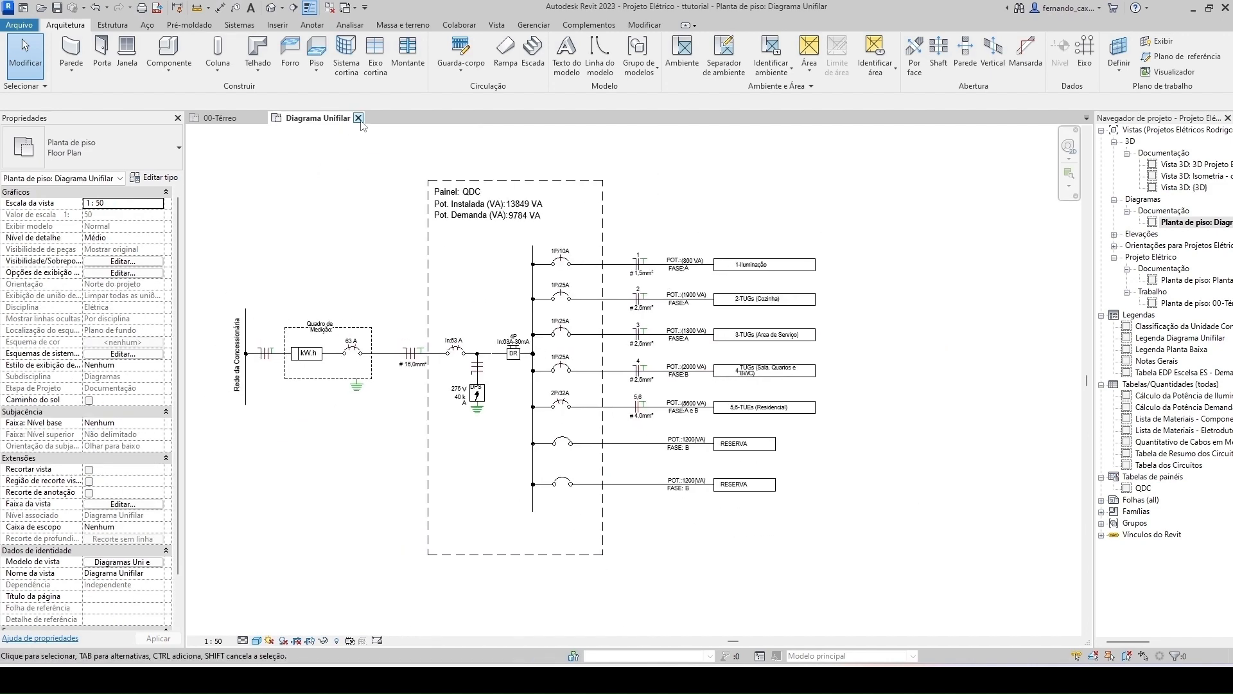
pyautogui.click(357, 118)
pyautogui.moveTo(404, 277); pyautogui.dragTo(405, 382, button='middle')
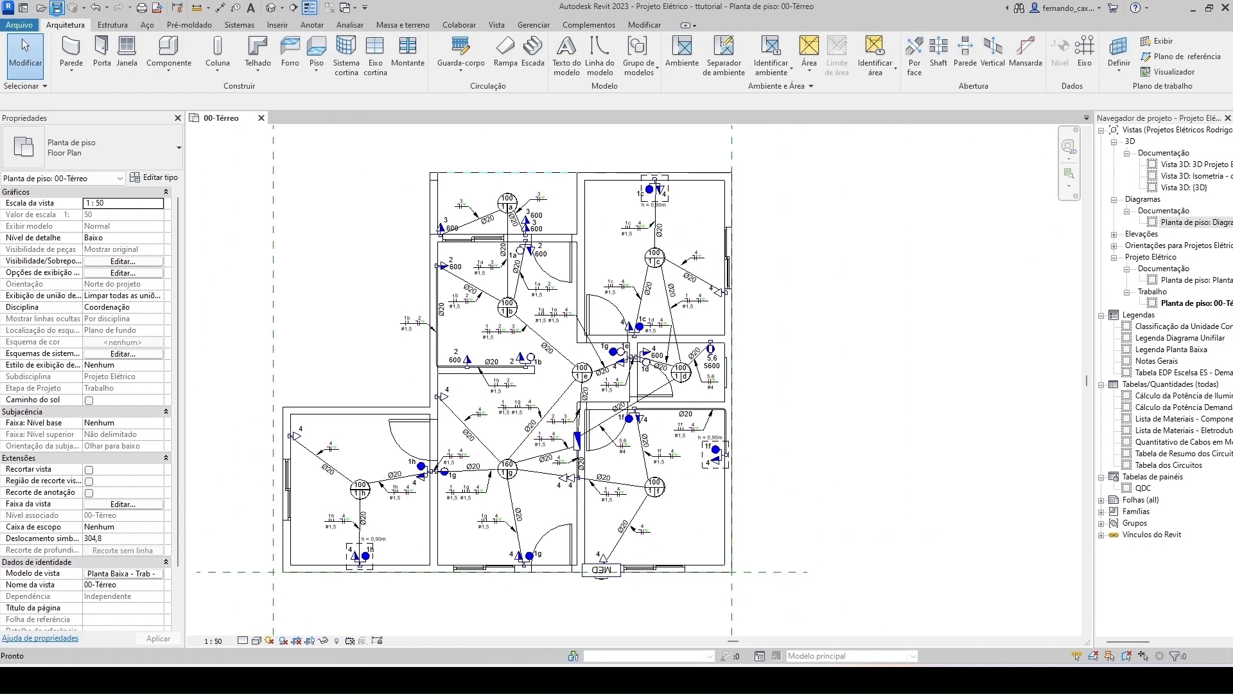